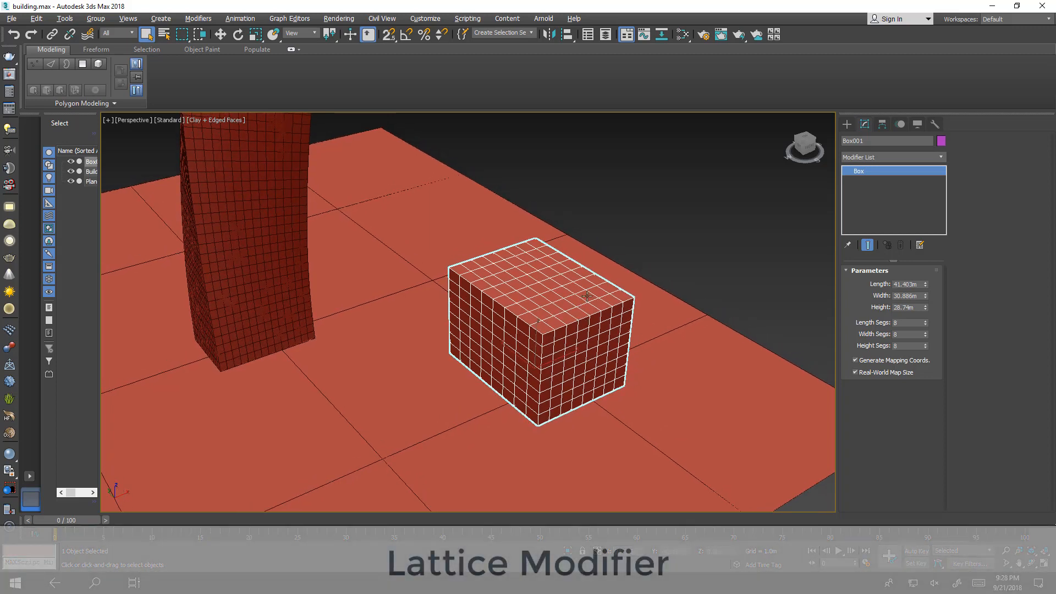
Apply a Lattice modifier to the segmented box.
{"action": "key", "text": "z"}
{"action": "middle_click_drag", "start_coordinate": [615, 330], "coordinate": [604, 326]}
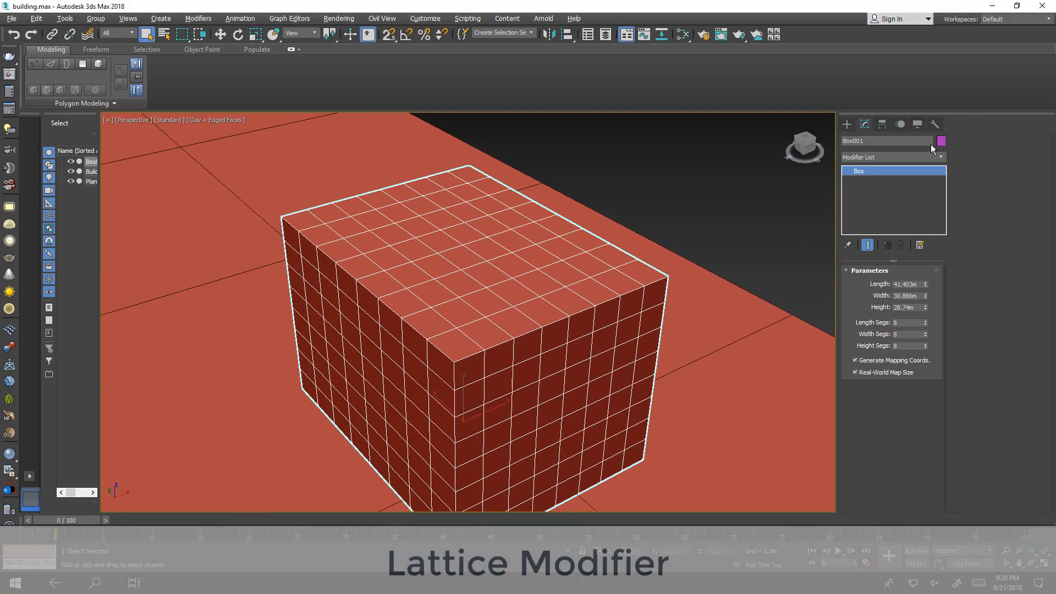
{"action": "left_click", "coordinate": [932, 158]}
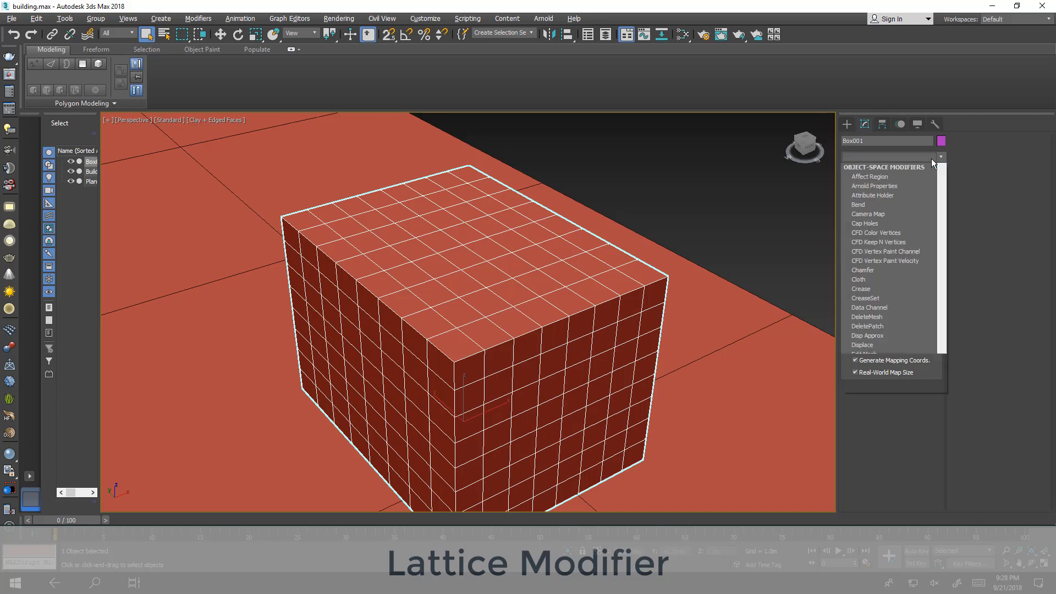
{"action": "type", "text": "lat"}
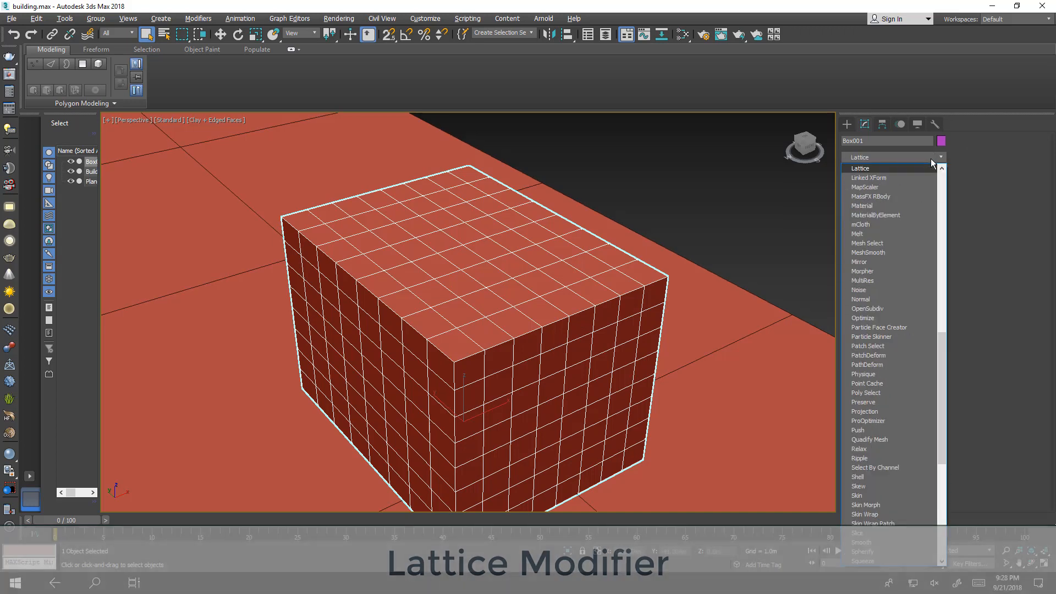
{"action": "left_click", "coordinate": [890, 167]}
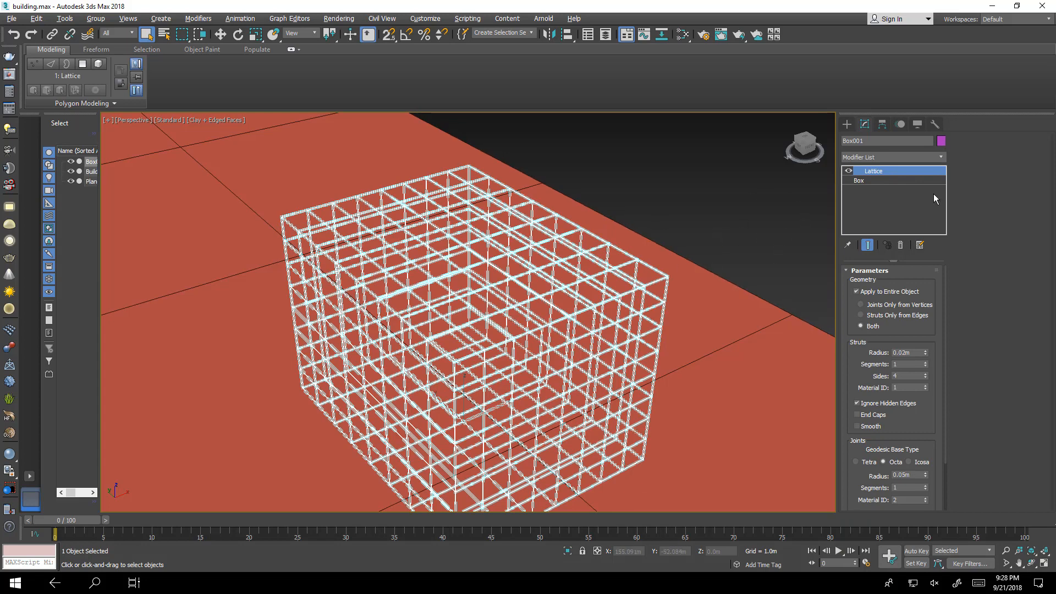
Switch the Lattice modifier off to examine the box's original edges and vertices, and switch it back on.
{"action": "left_click", "coordinate": [849, 171]}
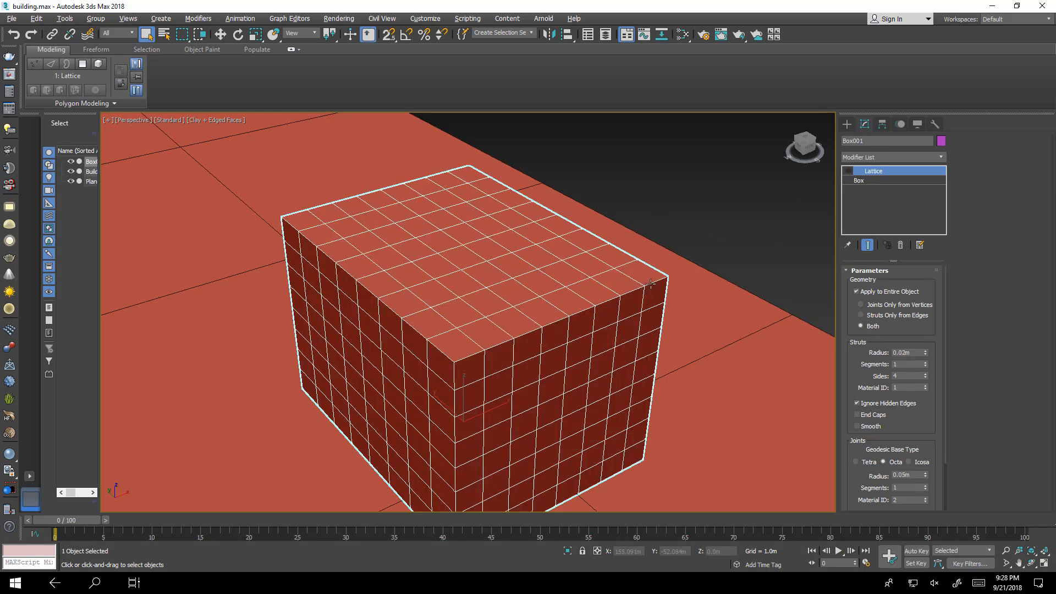
{"action": "middle_click_drag", "start_coordinate": [578, 313], "coordinate": [613, 296], "text": "alt"}
{"action": "scroll", "coordinate": [613, 295], "scroll_direction": "up", "scroll_amount": 4}
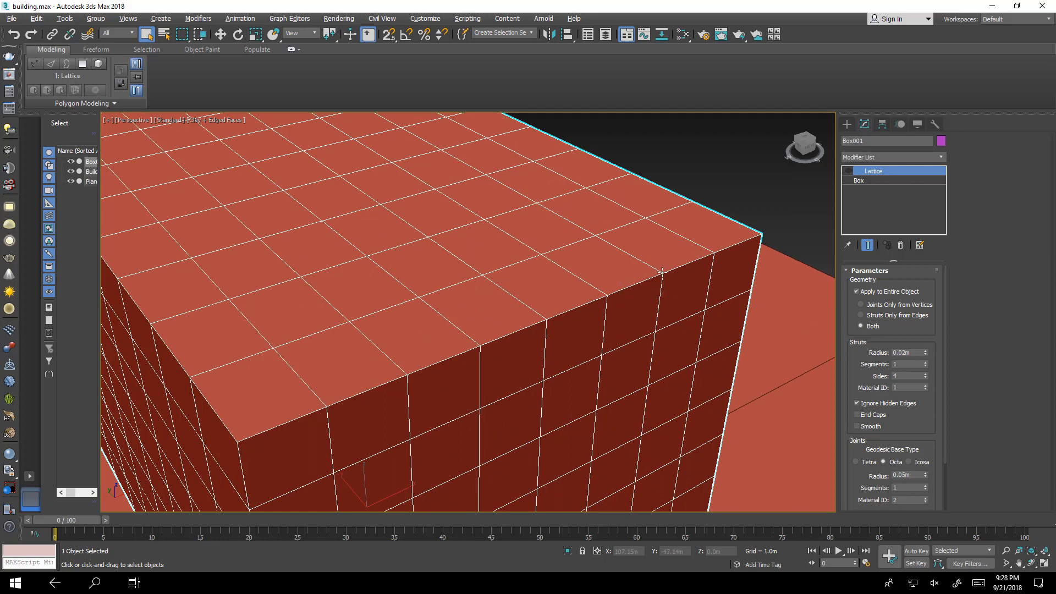
{"action": "scroll", "coordinate": [621, 274], "scroll_direction": "up", "scroll_amount": 4}
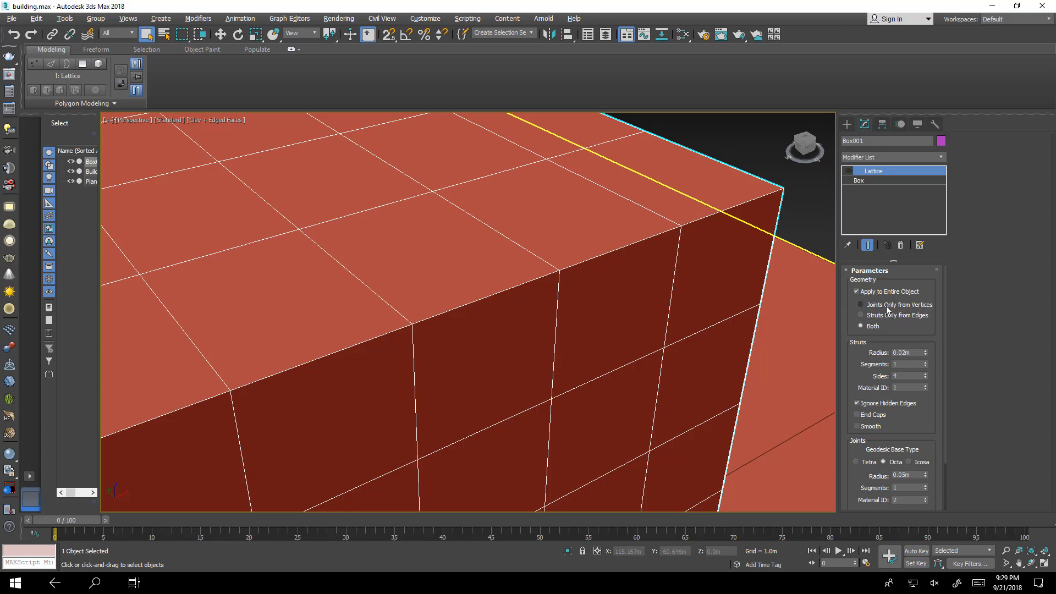
{"action": "middle_click_drag", "start_coordinate": [551, 283], "coordinate": [560, 273]}
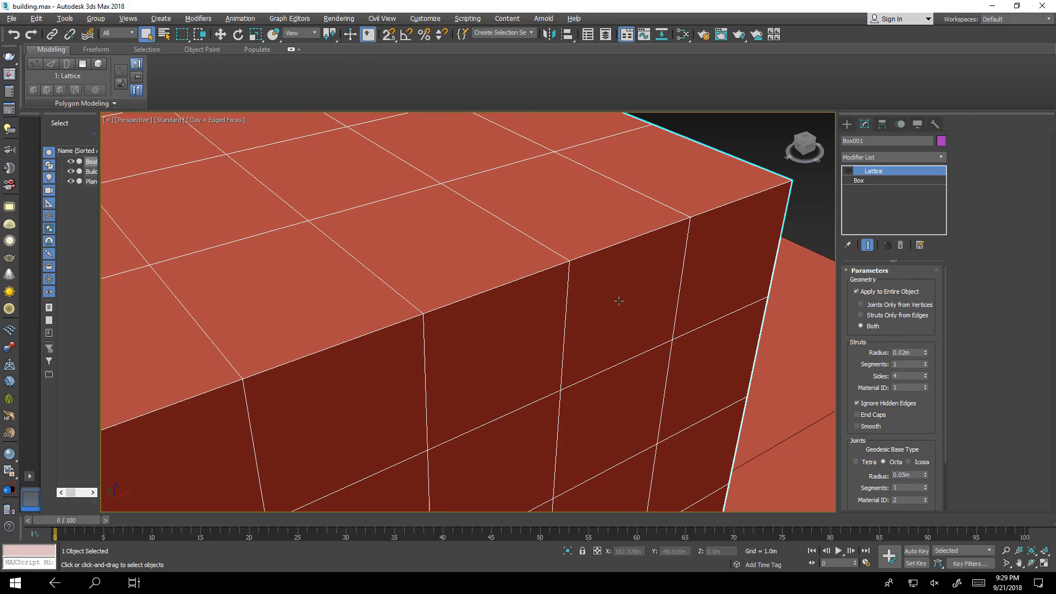
{"action": "left_click", "coordinate": [849, 171]}
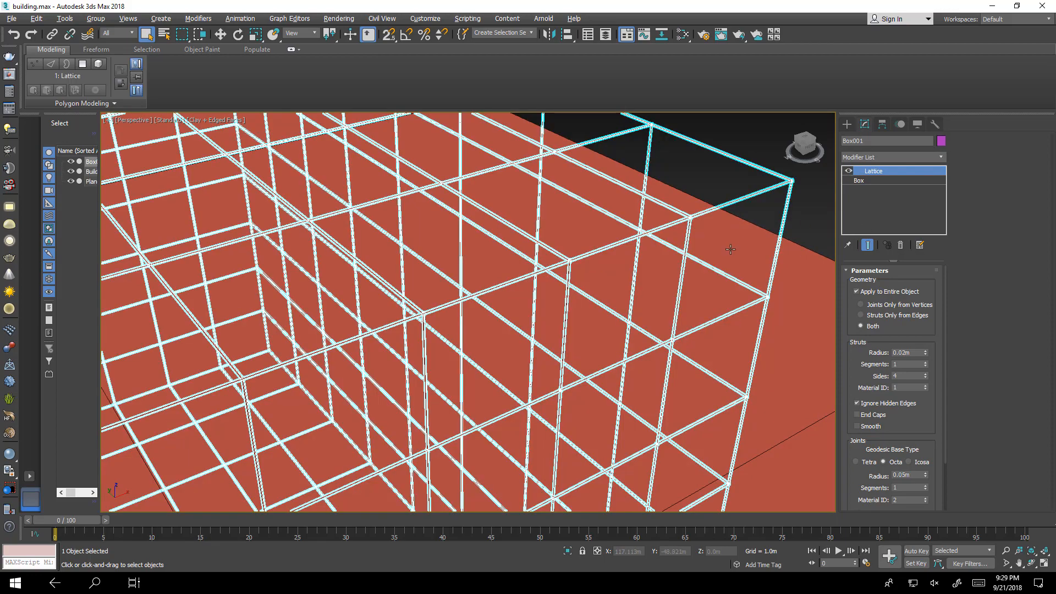
Deselect the box to examine its lattice struts and joints without the selection outline, and select it again.
{"action": "middle_click_drag", "start_coordinate": [729, 248], "coordinate": [703, 243]}
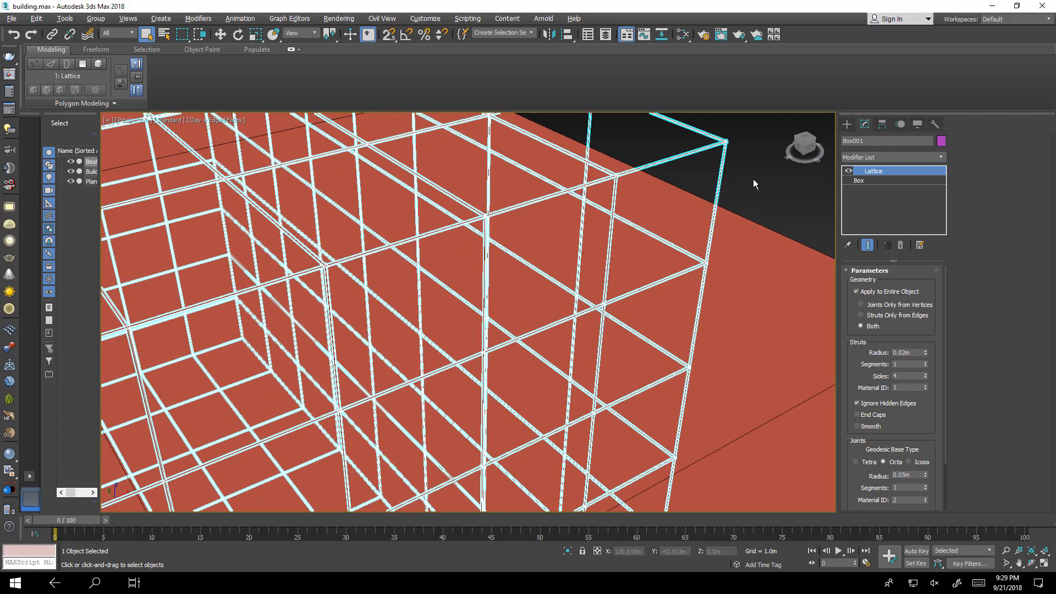
{"action": "left_click", "coordinate": [754, 179]}
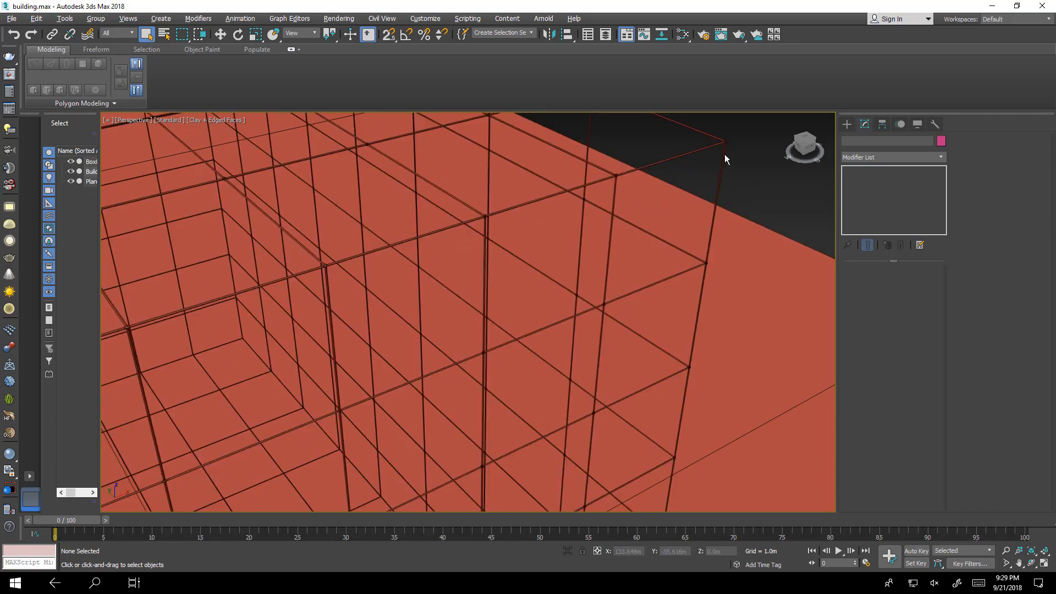
{"action": "scroll", "coordinate": [721, 165], "scroll_direction": "down", "scroll_amount": 5}
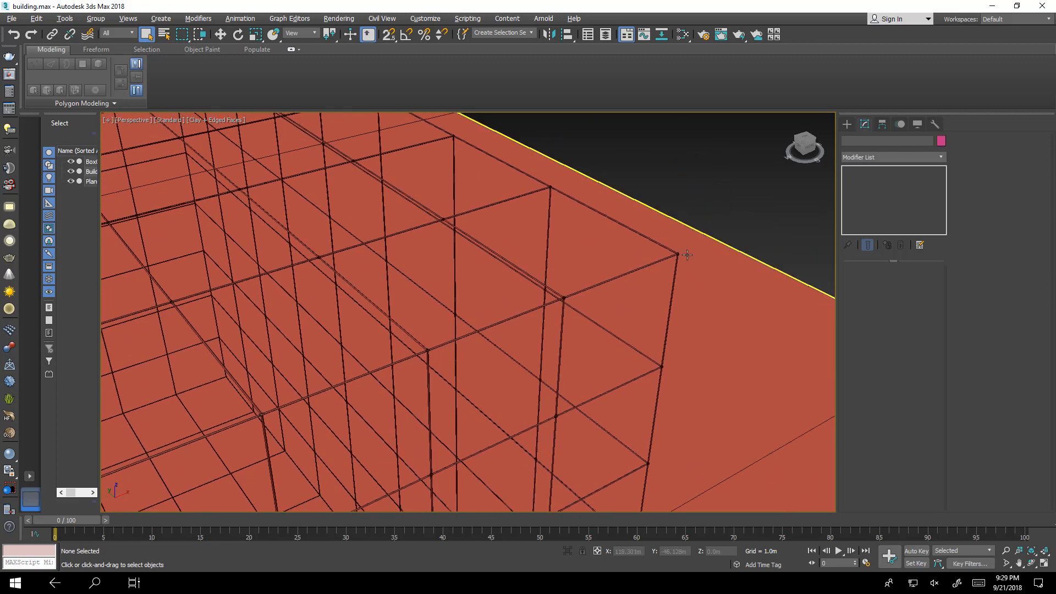
{"action": "middle_click_drag", "start_coordinate": [675, 258], "coordinate": [675, 254]}
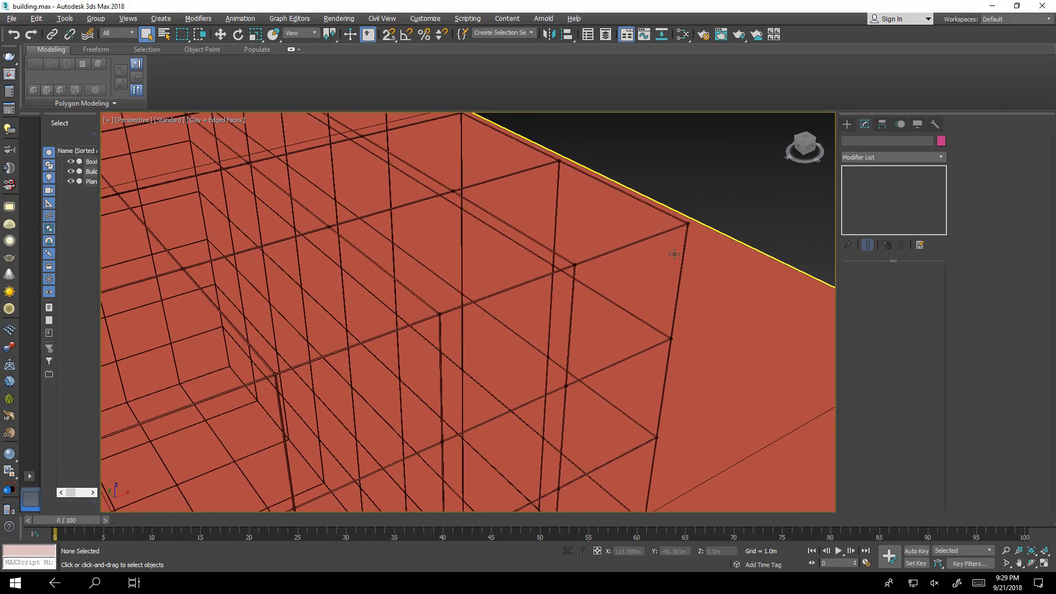
{"action": "scroll", "coordinate": [675, 254], "scroll_direction": "up", "scroll_amount": 1}
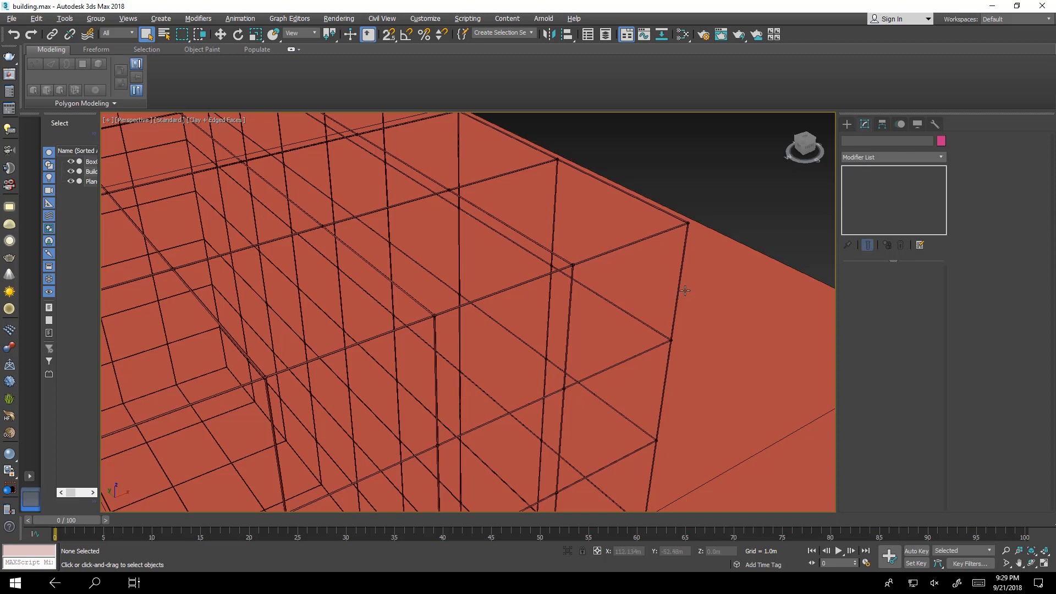
{"action": "left_click", "coordinate": [657, 235]}
{"action": "left_click", "coordinate": [658, 235]}
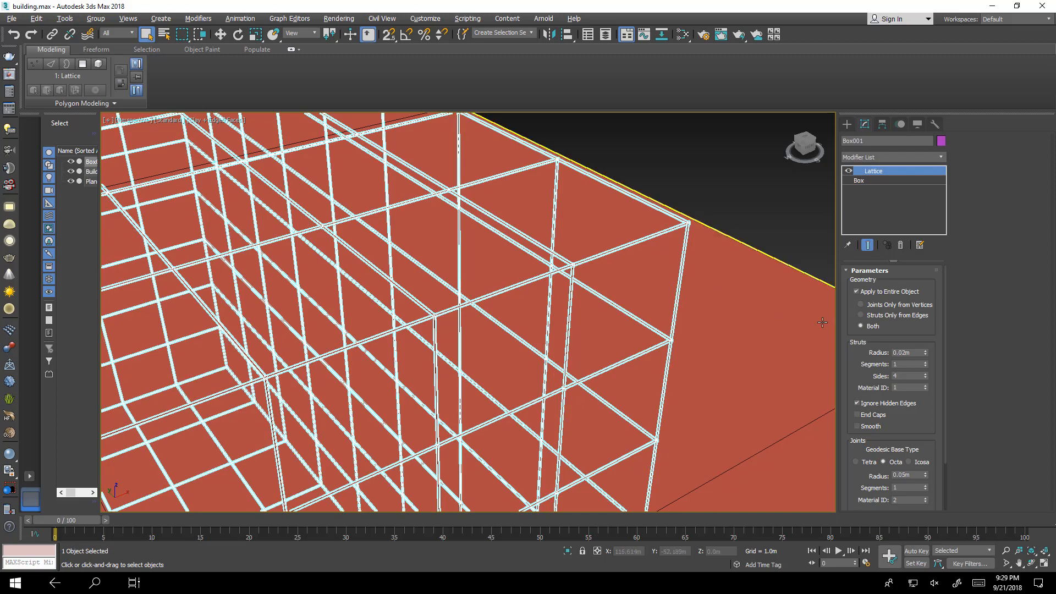
Compare the lattice geometry options Struts Only from Edges and Joints Only from Vertices on the box.
{"action": "left_click", "coordinate": [862, 316]}
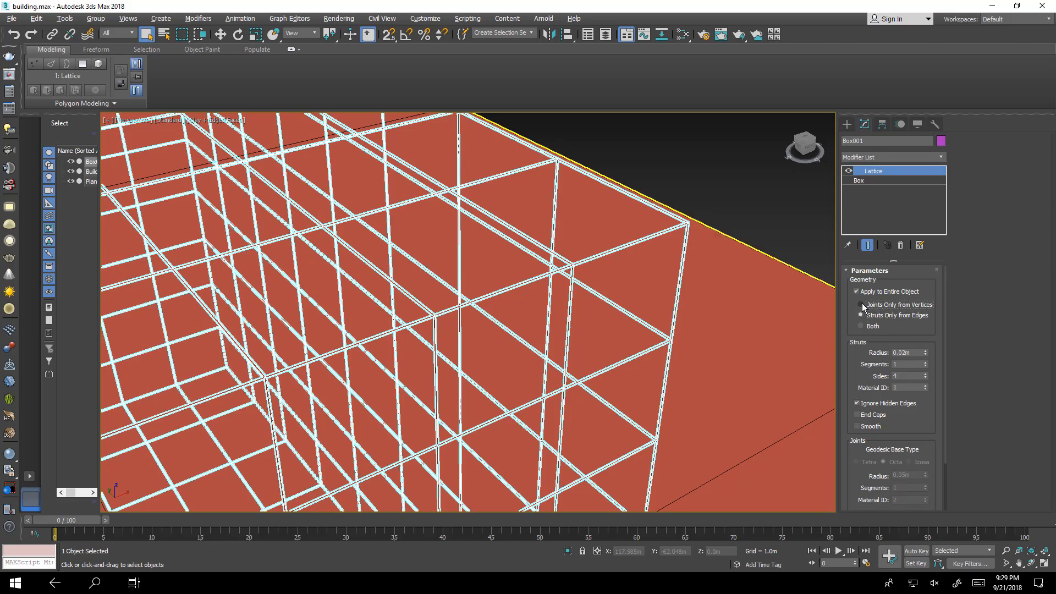
{"action": "left_click", "coordinate": [862, 306]}
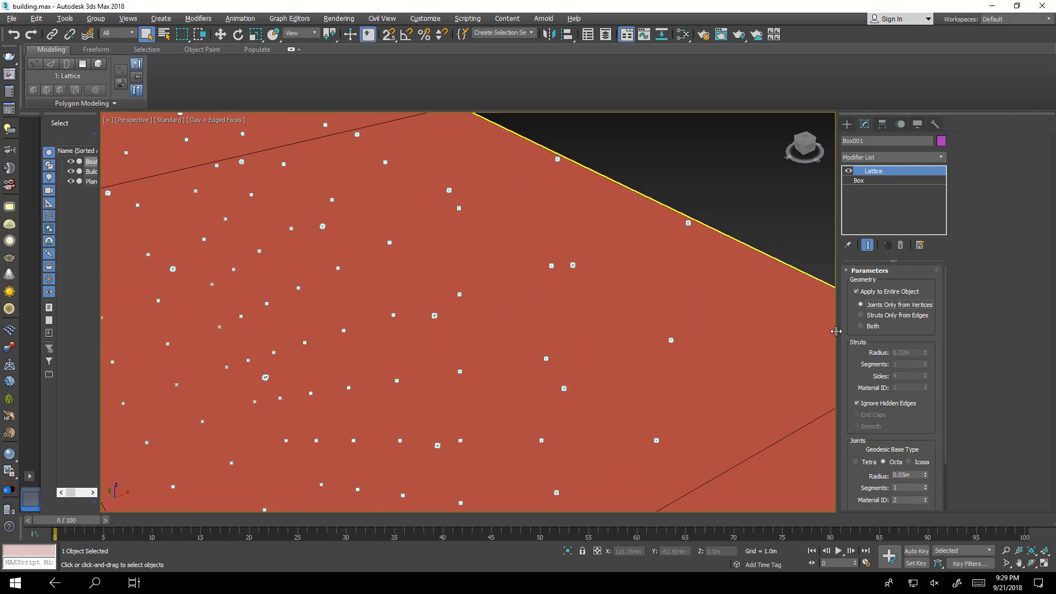
{"action": "left_click", "coordinate": [862, 315]}
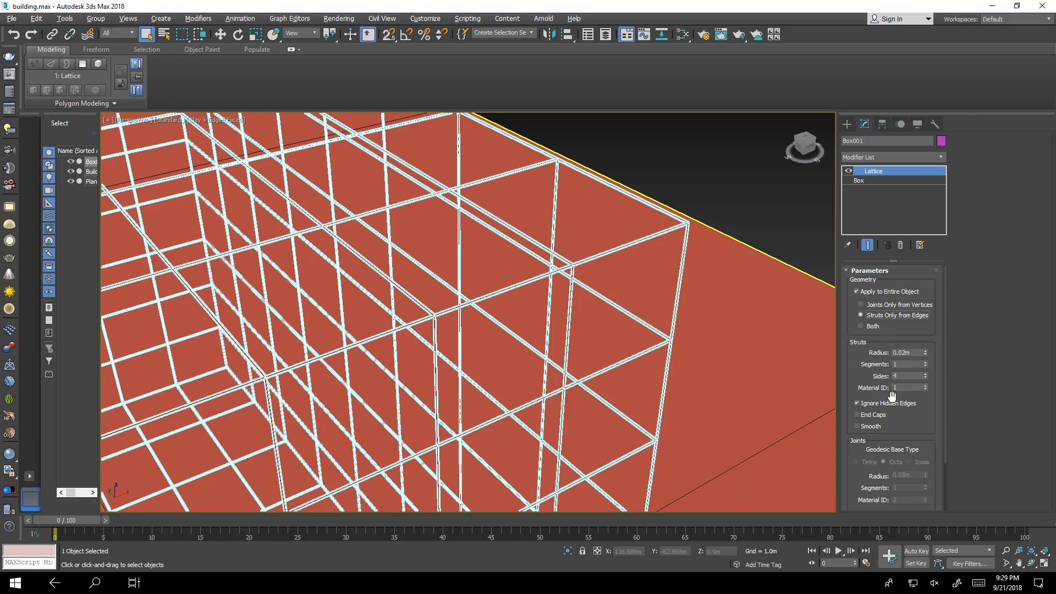
{"action": "scroll", "coordinate": [891, 396], "scroll_direction": "down", "scroll_amount": 2}
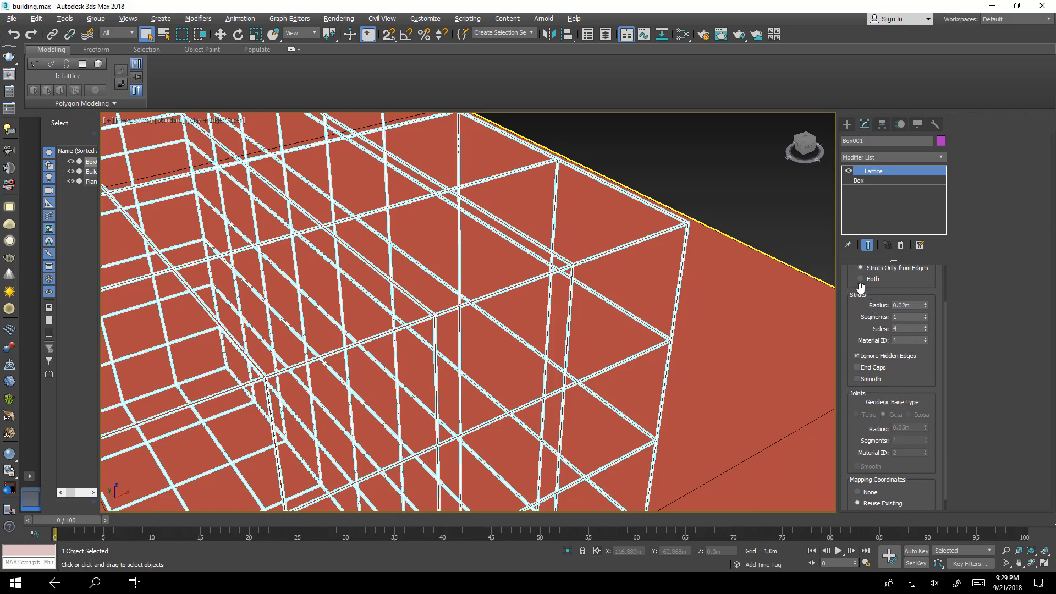
{"action": "scroll", "coordinate": [861, 288], "scroll_direction": "up", "scroll_amount": 2}
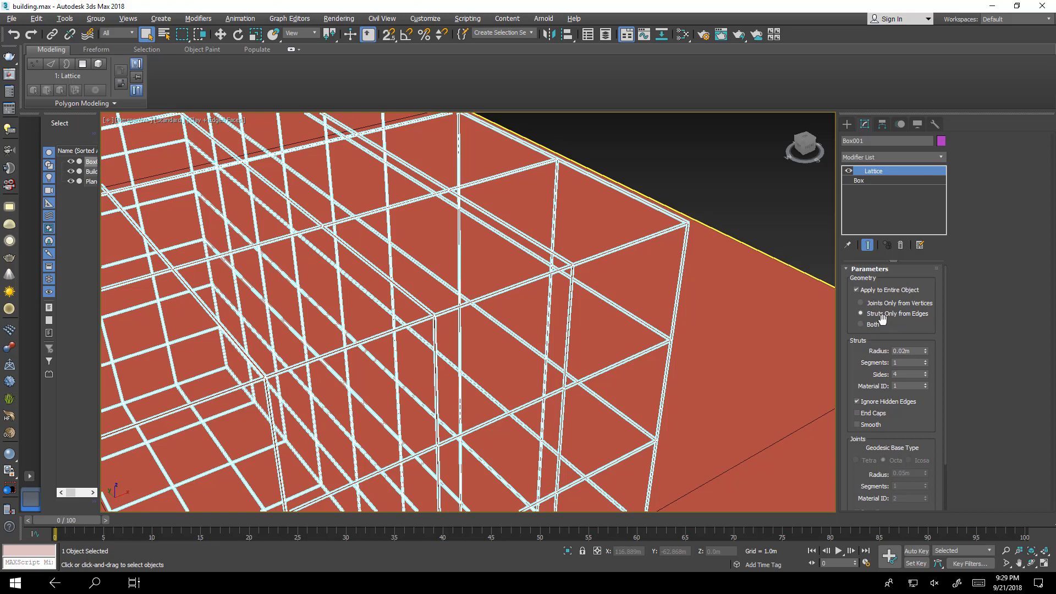
Set the box's lattice geometry to Joints Only from Vertices with a joint radius of 0.52 m.
{"action": "left_click", "coordinate": [894, 303]}
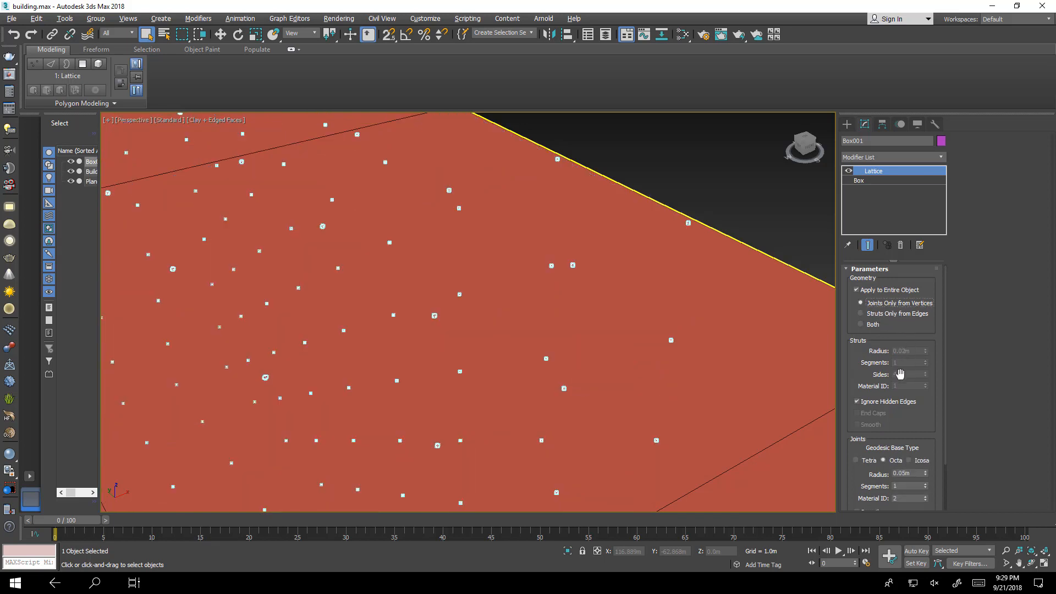
{"action": "scroll", "coordinate": [913, 432], "scroll_direction": "down", "scroll_amount": 3}
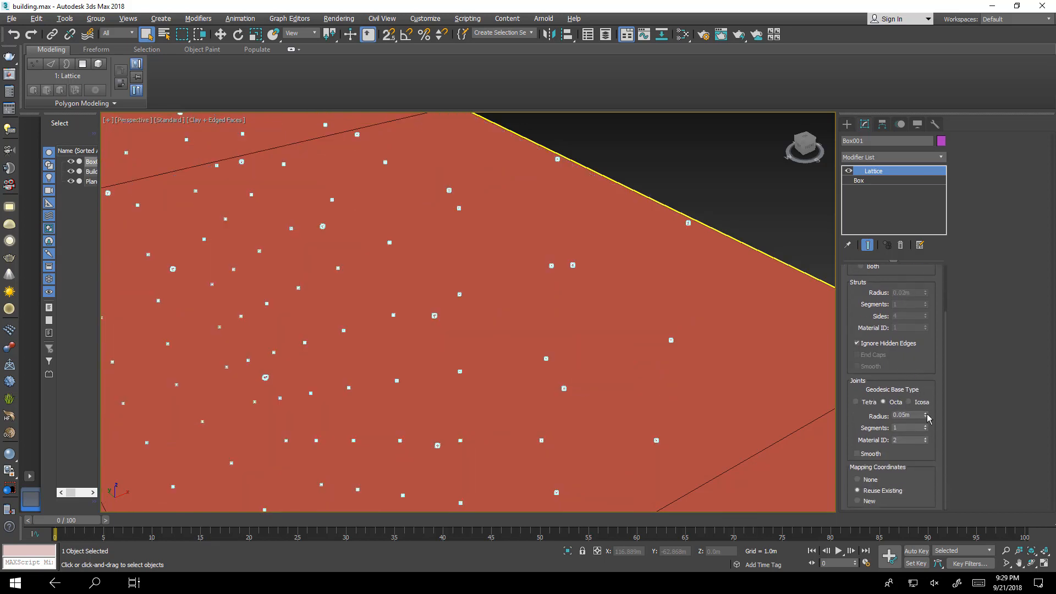
{"action": "left_click_drag", "start_coordinate": [927, 415], "coordinate": [930, 363]}
{"action": "middle_click_drag", "start_coordinate": [524, 354], "coordinate": [596, 350], "text": "alt"}
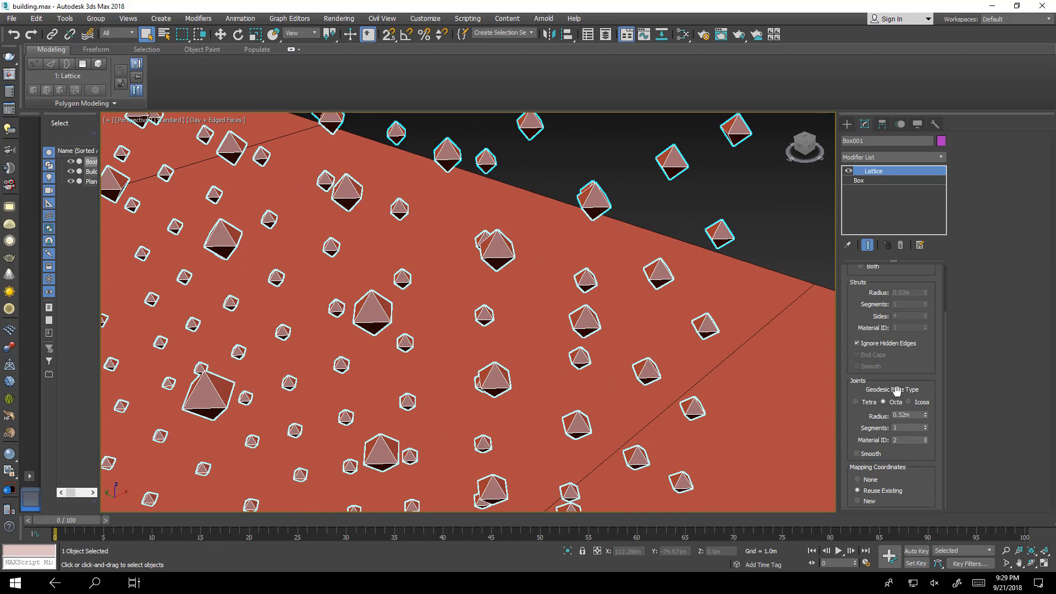
Try the geodesic base types for the lattice joints and choose Icosa.
{"action": "left_click", "coordinate": [860, 404]}
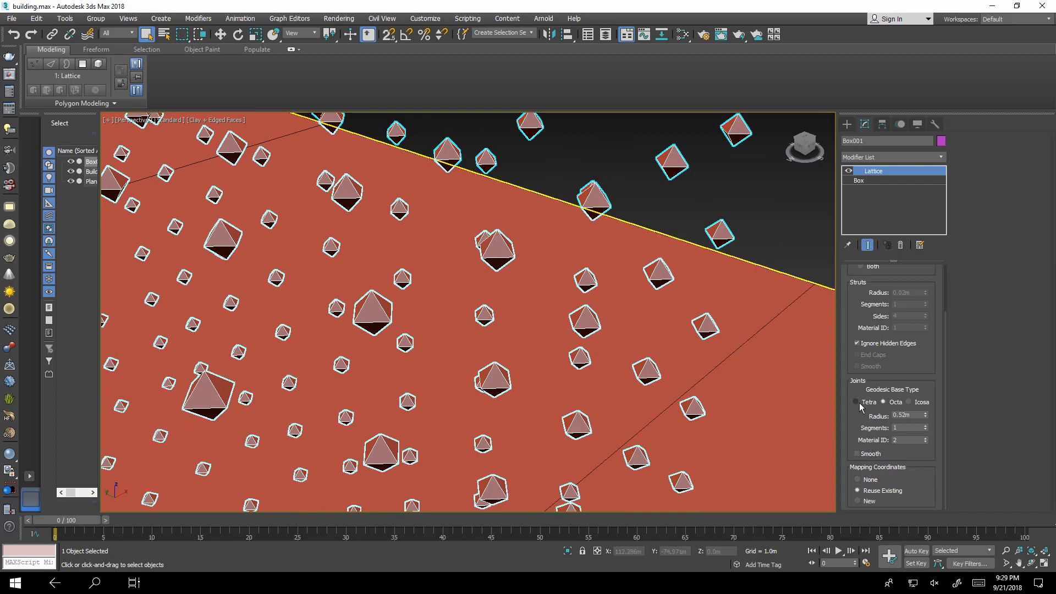
{"action": "left_click", "coordinate": [883, 403]}
{"action": "left_click", "coordinate": [910, 403]}
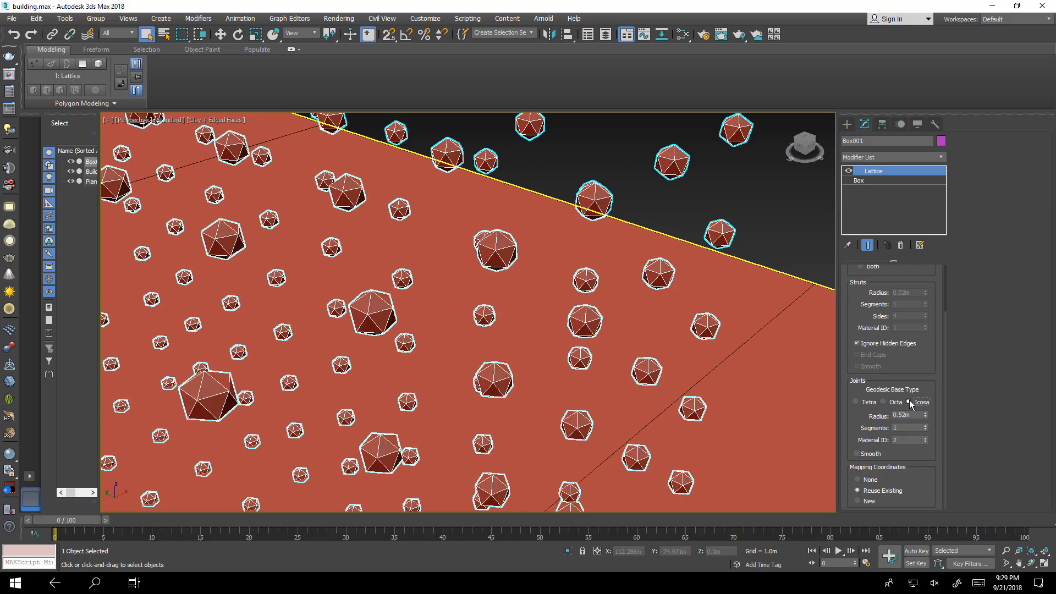
Try 2 segments on the lattice joints to compare the polygon counts, and set them back to 1.
{"action": "left_click", "coordinate": [926, 427]}
{"action": "left_click", "coordinate": [927, 430]}
{"action": "middle_click_drag", "start_coordinate": [200, 261], "coordinate": [199, 310]}
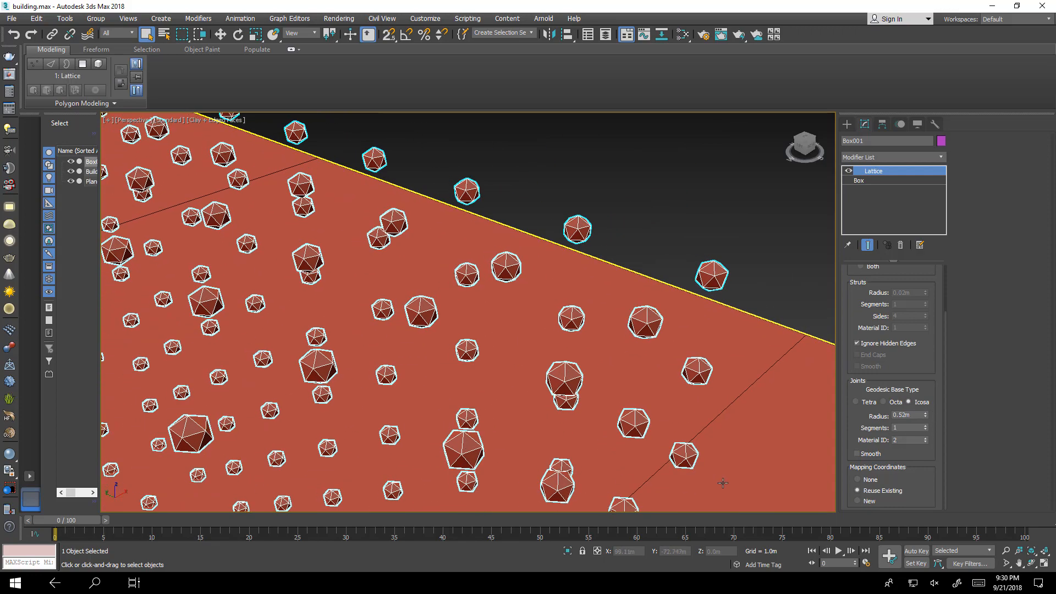
{"action": "middle_click_drag", "start_coordinate": [354, 232], "coordinate": [363, 264]}
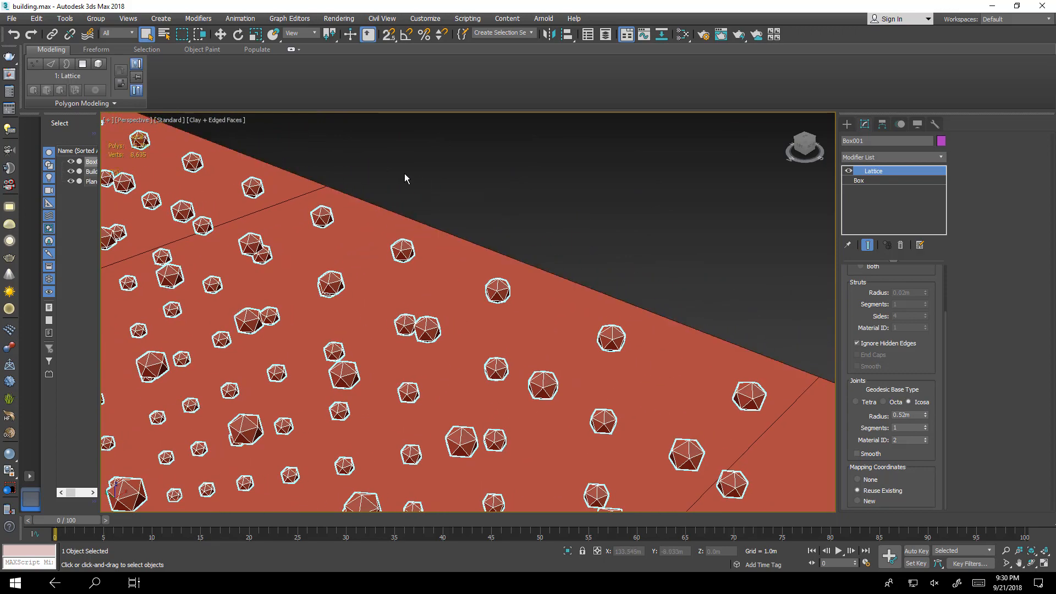
{"action": "scroll", "coordinate": [212, 226], "scroll_direction": "down", "scroll_amount": 1}
{"action": "middle_click_drag", "start_coordinate": [221, 230], "coordinate": [269, 243]}
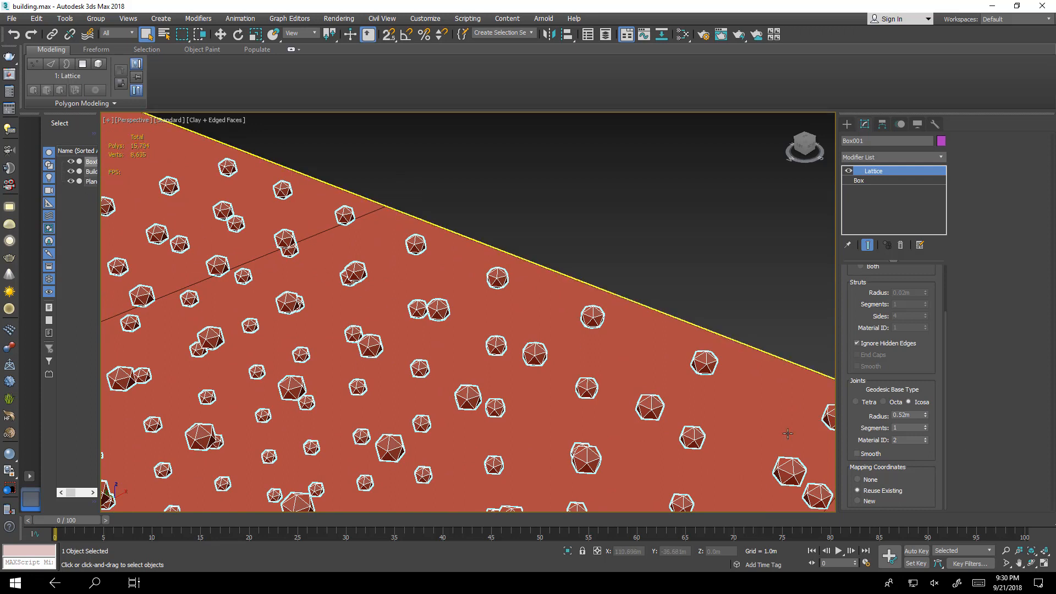
{"action": "left_click", "coordinate": [926, 426]}
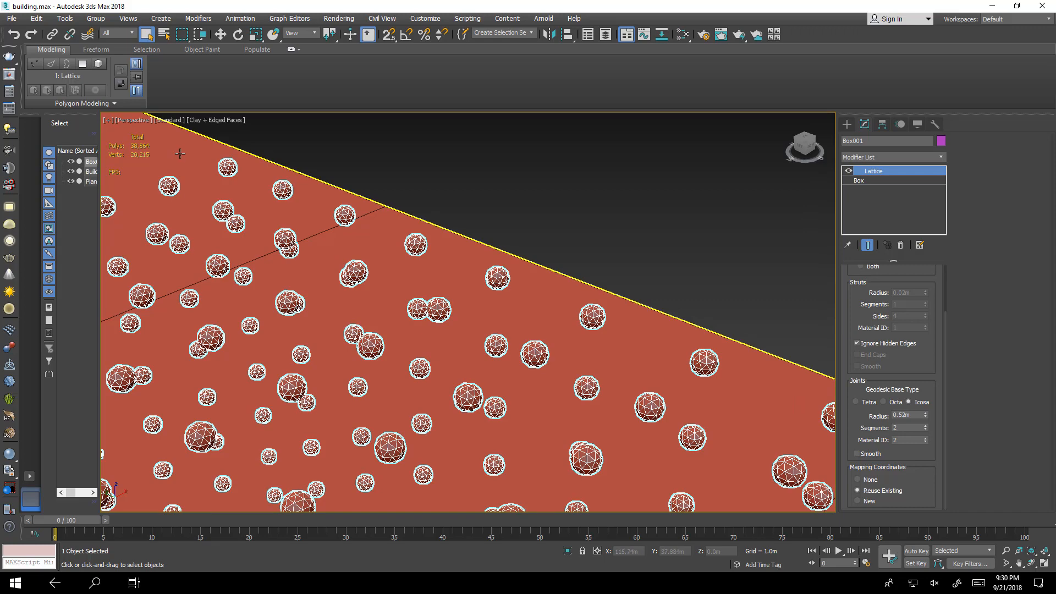
{"action": "left_click", "coordinate": [926, 430]}
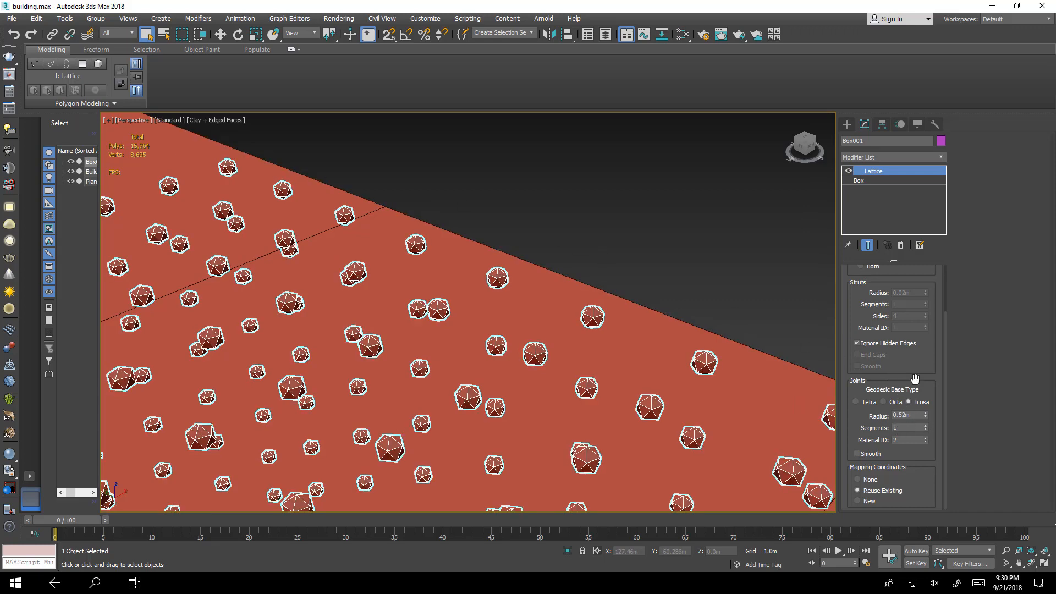
Select the twisted building and try a Lattice modifier above its Bend modifier.
{"action": "left_click_drag", "start_coordinate": [880, 301], "coordinate": [879, 354]}
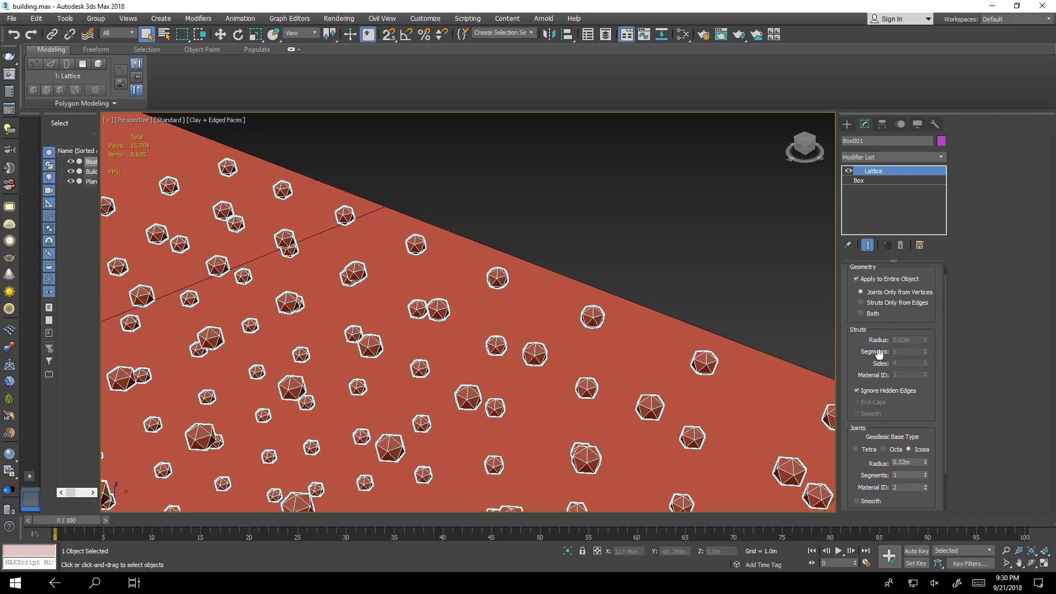
{"action": "scroll", "coordinate": [779, 343], "scroll_direction": "down", "scroll_amount": 6}
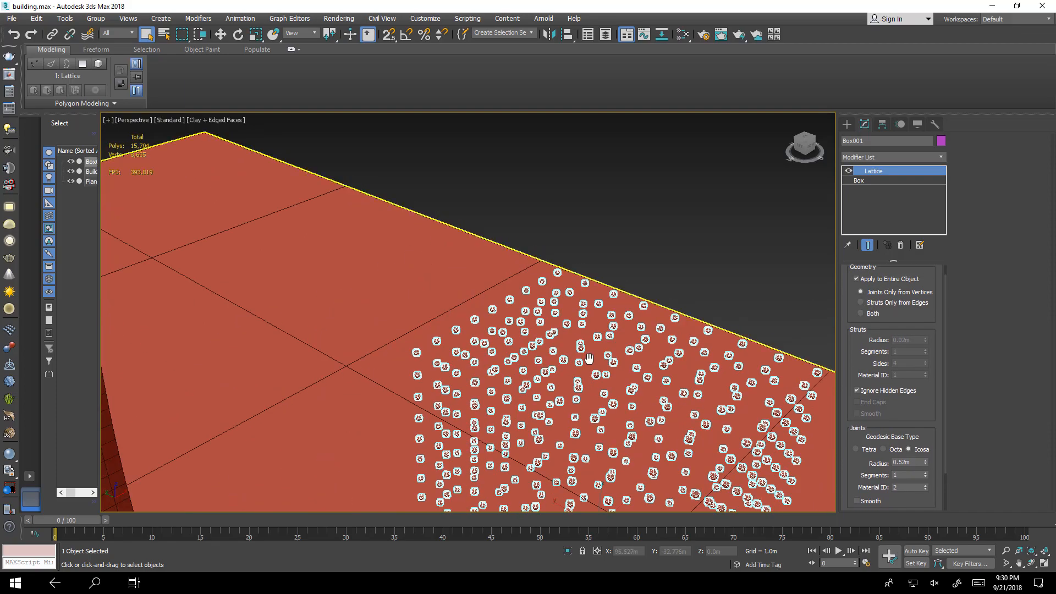
{"action": "scroll", "coordinate": [681, 379], "scroll_direction": "down", "scroll_amount": 2}
{"action": "middle_click_drag", "start_coordinate": [589, 359], "coordinate": [613, 428]}
{"action": "scroll", "coordinate": [613, 428], "scroll_direction": "down", "scroll_amount": 2}
{"action": "middle_click_drag", "start_coordinate": [540, 355], "coordinate": [517, 414]}
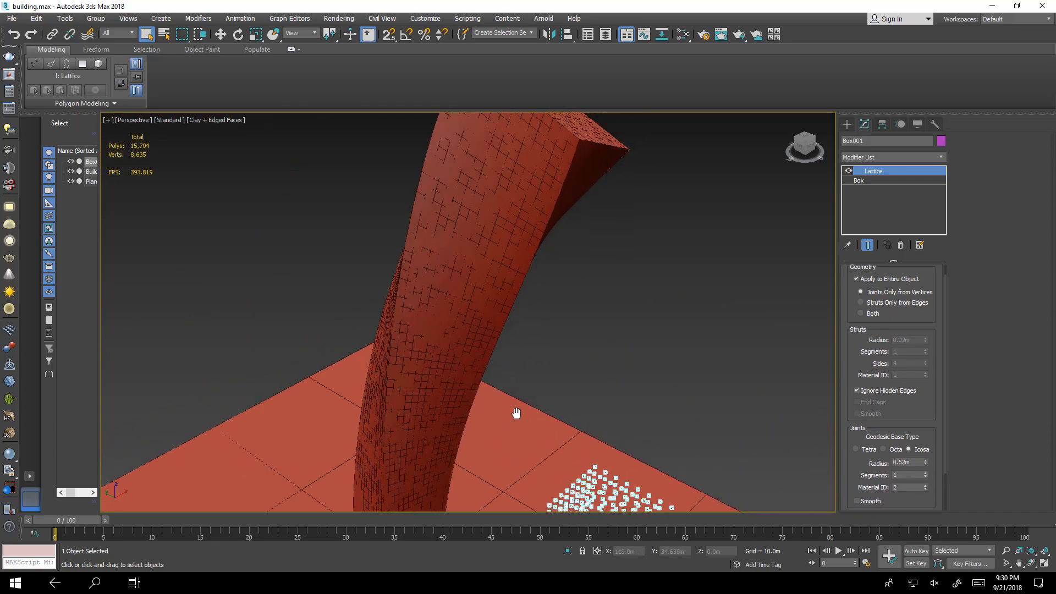
{"action": "left_click", "coordinate": [500, 230]}
{"action": "middle_click_drag", "start_coordinate": [597, 231], "coordinate": [561, 275], "text": "alt"}
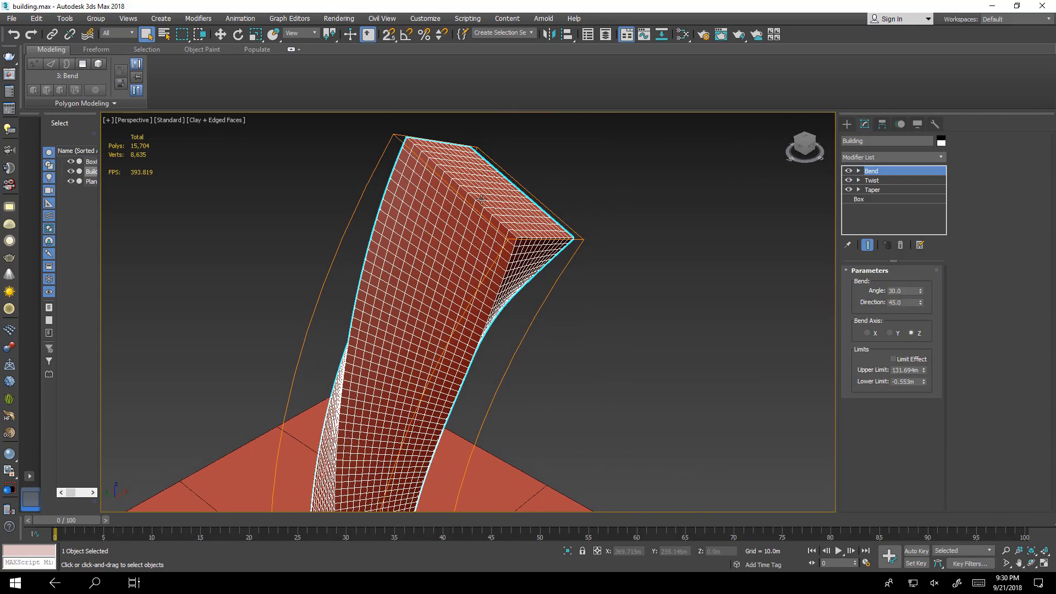
{"action": "left_click", "coordinate": [892, 156]}
{"action": "scroll", "coordinate": [891, 156], "scroll_direction": "down", "scroll_amount": 1}
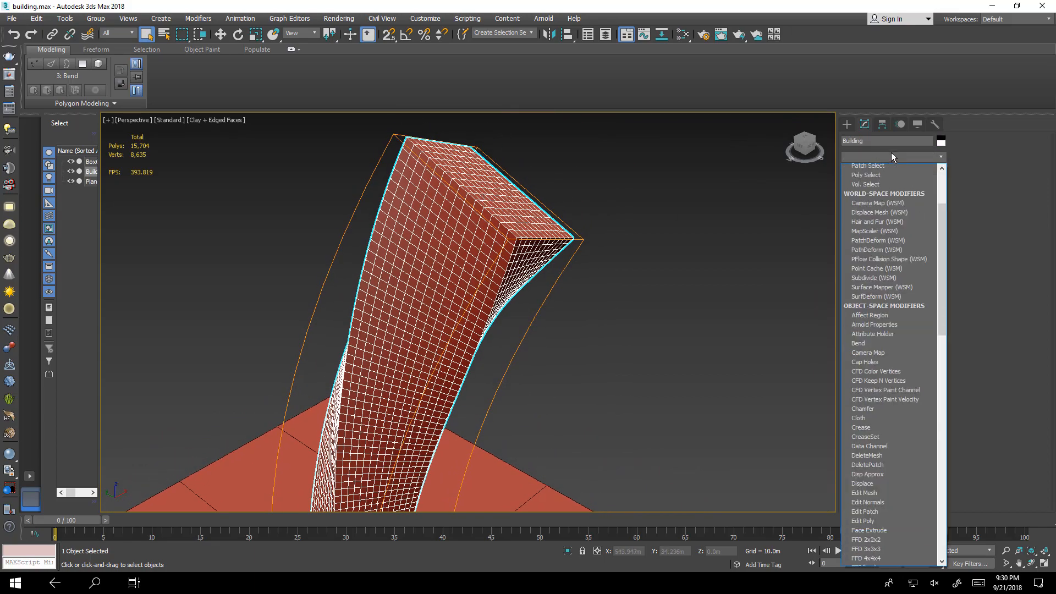
{"action": "key", "text": "l"}
{"action": "left_click", "coordinate": [889, 169]}
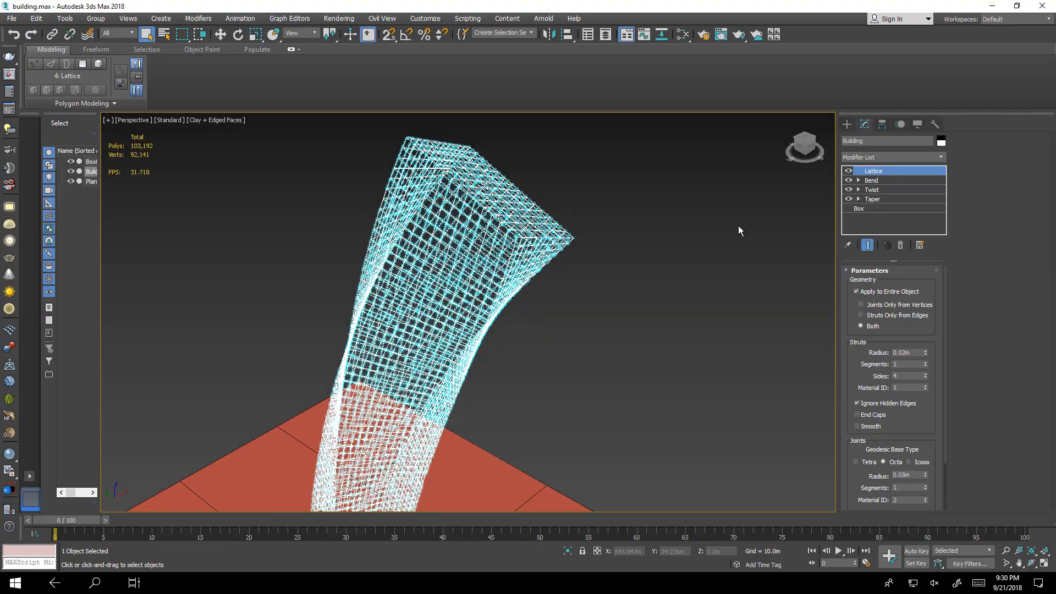
Inspect the building's lattice up close and delete the Lattice modifier from its stack.
{"action": "scroll", "coordinate": [428, 236], "scroll_direction": "up", "scroll_amount": 6}
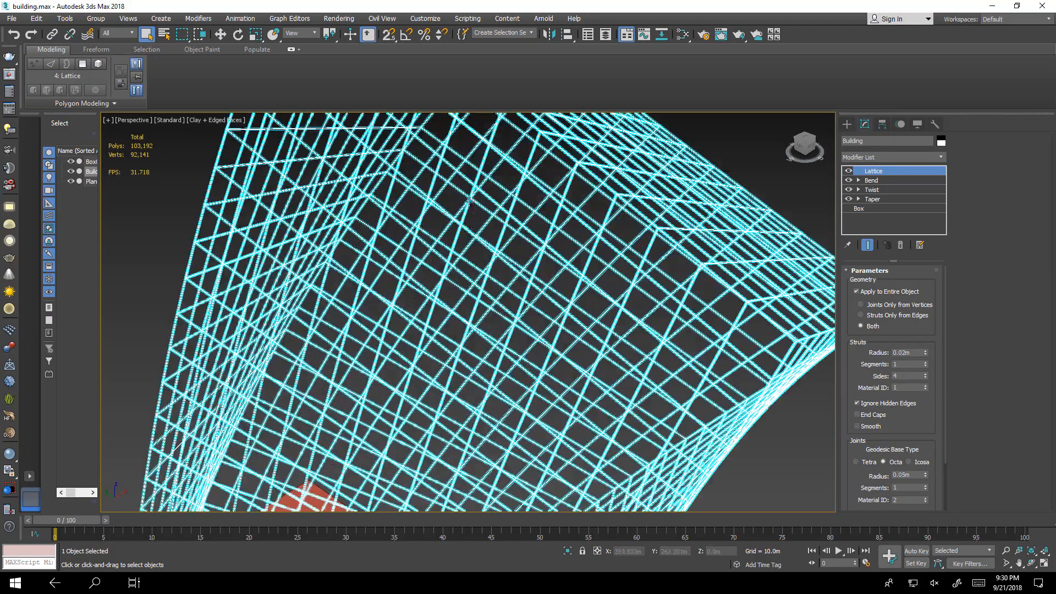
{"action": "middle_click_drag", "start_coordinate": [472, 216], "coordinate": [501, 233]}
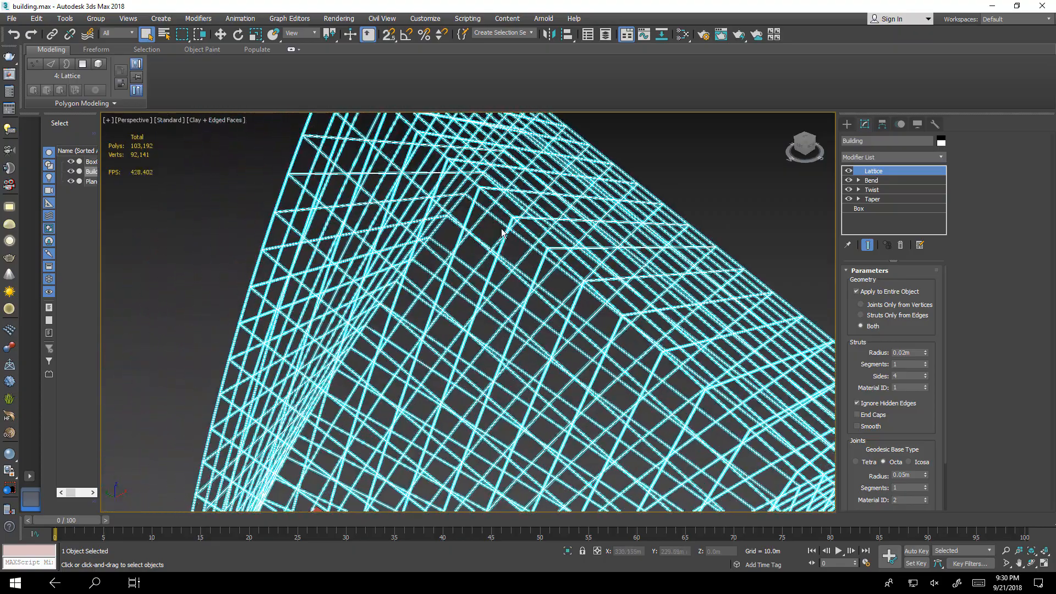
{"action": "left_click", "coordinate": [849, 171]}
{"action": "left_click", "coordinate": [901, 245]}
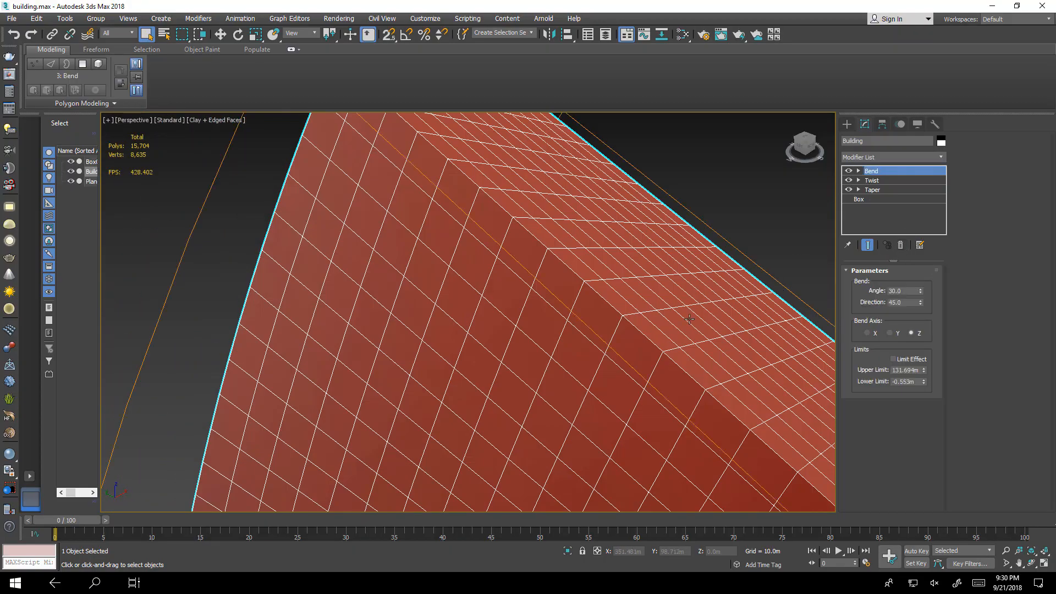
Clone the twisted building in place as an independent copy.
{"action": "scroll", "coordinate": [634, 307], "scroll_direction": "down", "scroll_amount": 3}
{"action": "middle_click_drag", "start_coordinate": [665, 313], "coordinate": [509, 271]}
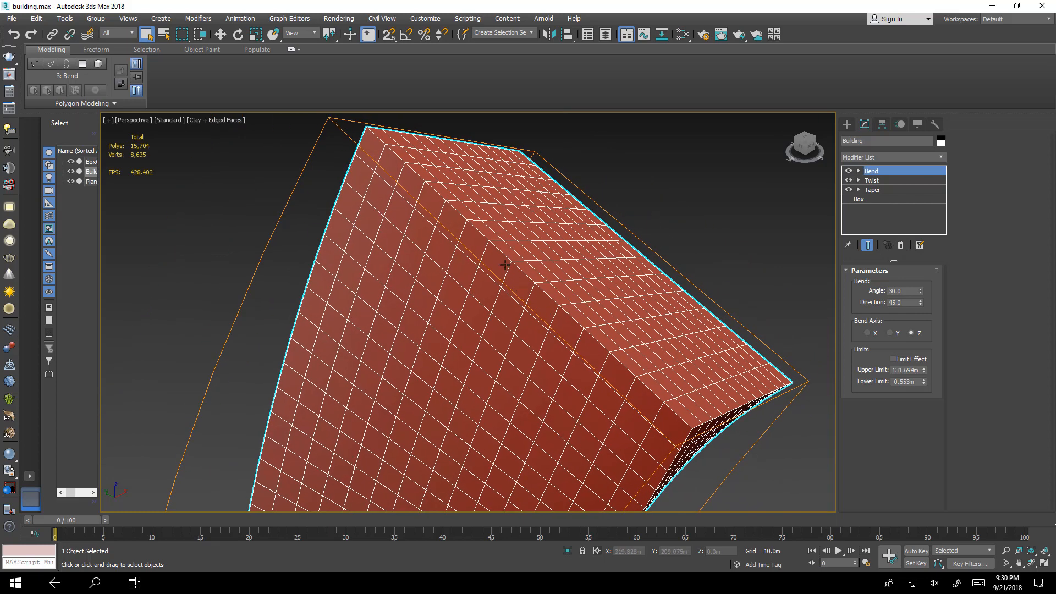
{"action": "middle_click_drag", "start_coordinate": [518, 311], "coordinate": [567, 303]}
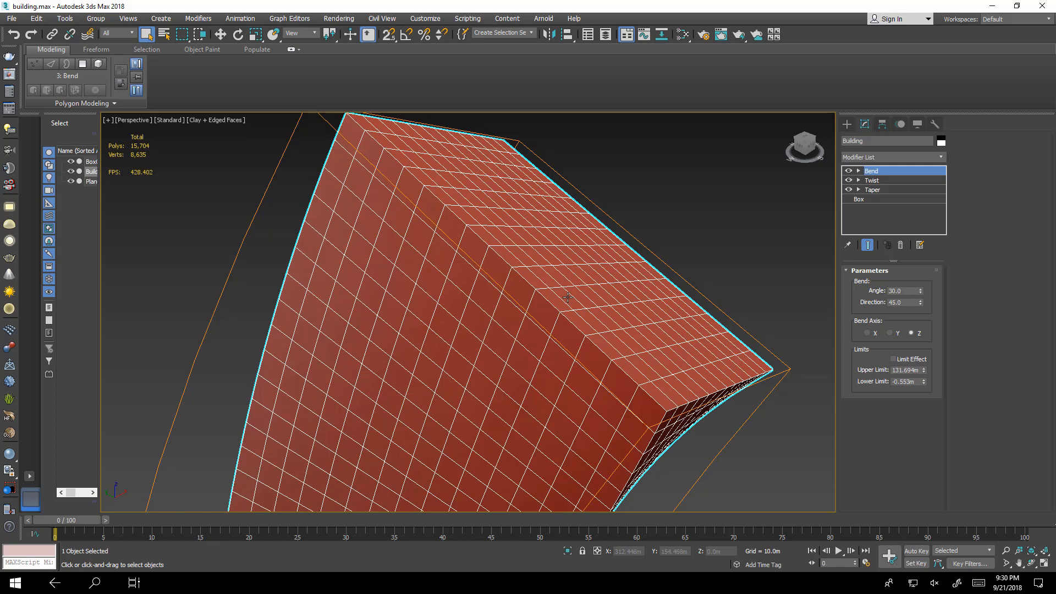
{"action": "key", "text": "ctrl+v"}
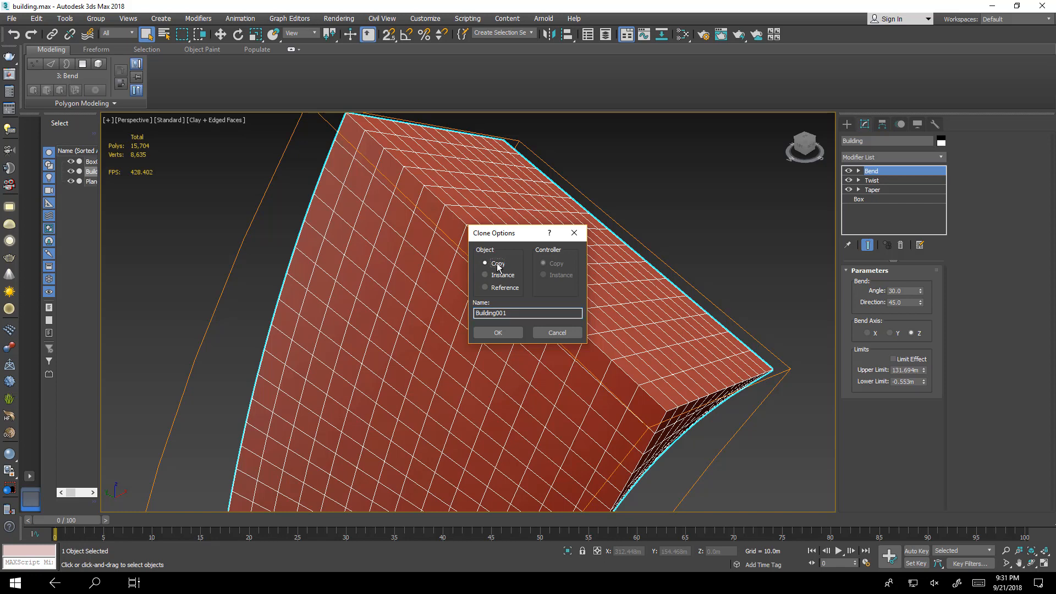
{"action": "left_click", "coordinate": [501, 334]}
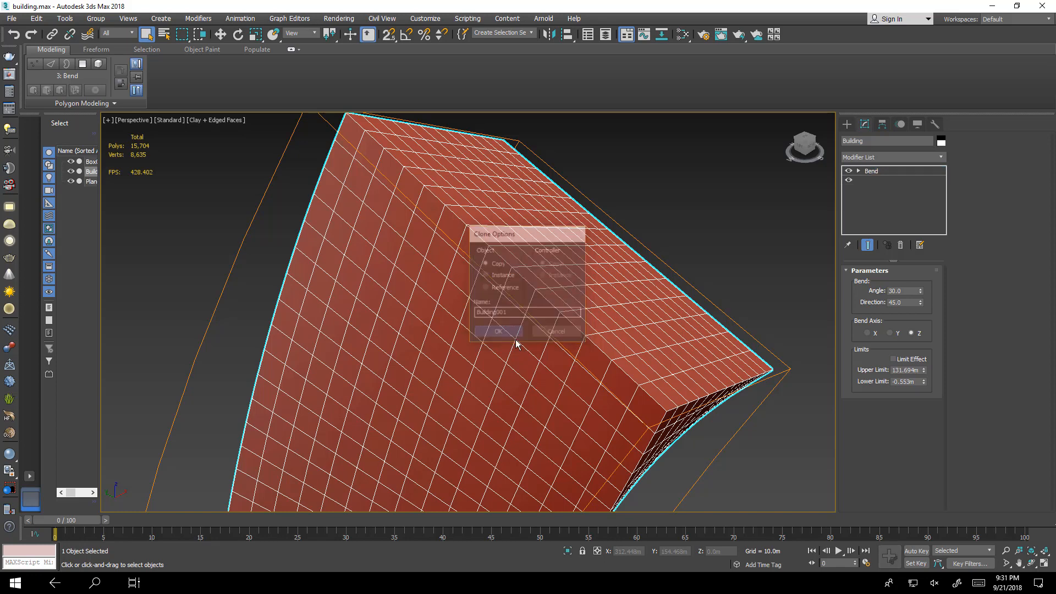
Add a Lattice modifier to the cloned building and set its geometry to Struts Only from Edges.
{"action": "left_click", "coordinate": [892, 156]}
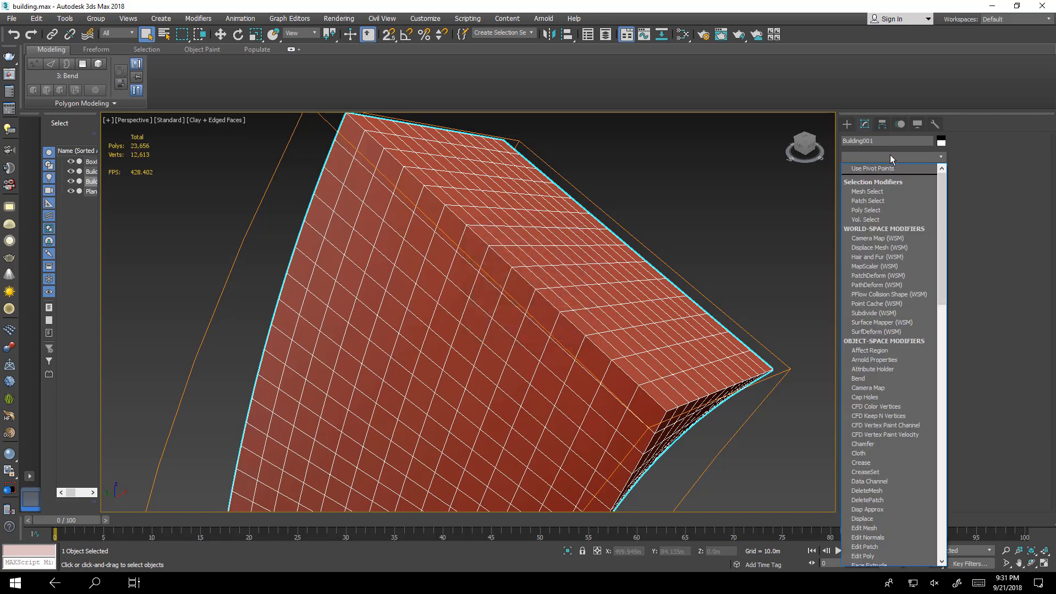
{"action": "key", "text": "l"}
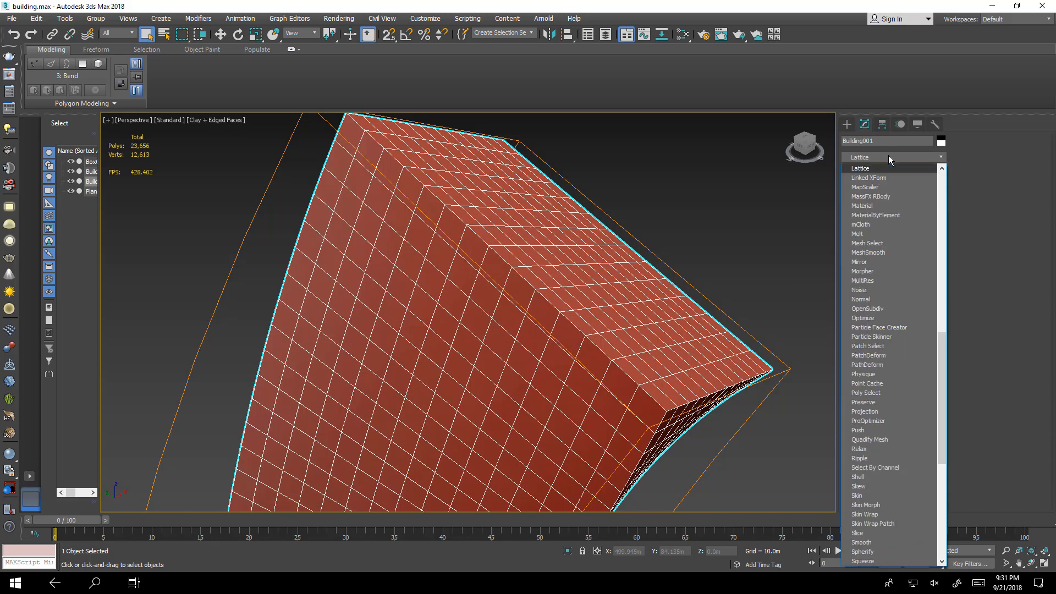
{"action": "left_click", "coordinate": [886, 172]}
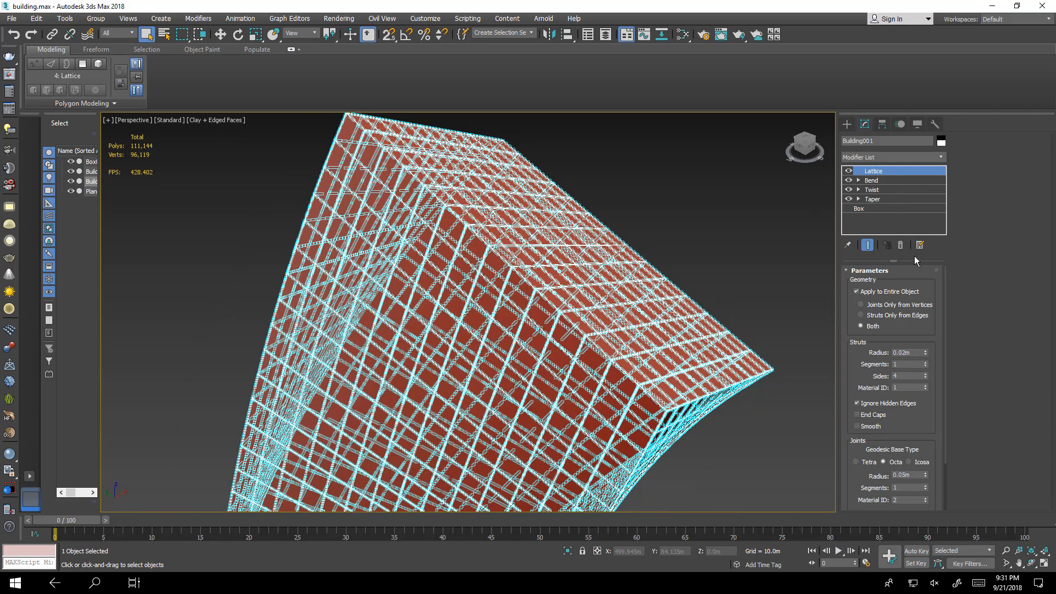
{"action": "left_click", "coordinate": [861, 315]}
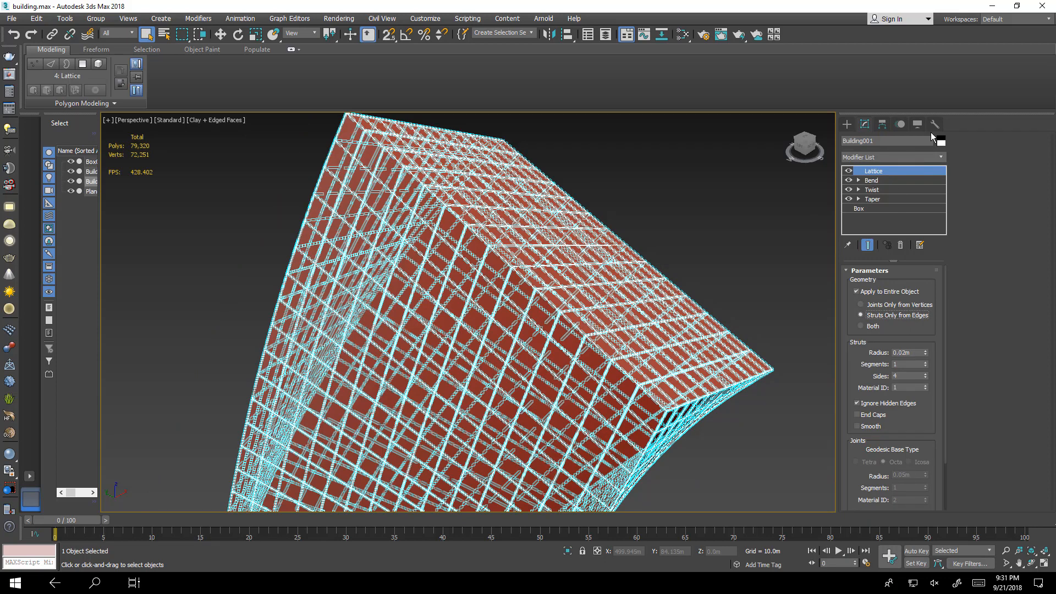
Change the lattice building's object color to the dark gray custom color and deselect it.
{"action": "left_click", "coordinate": [942, 140]}
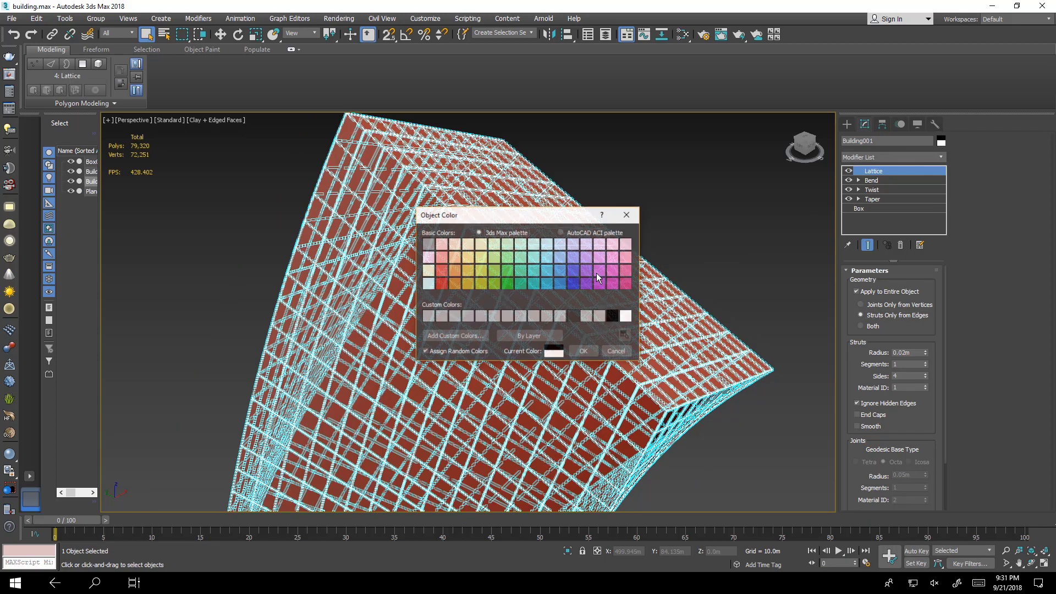
{"action": "left_click", "coordinate": [574, 316]}
{"action": "left_click", "coordinate": [584, 350]}
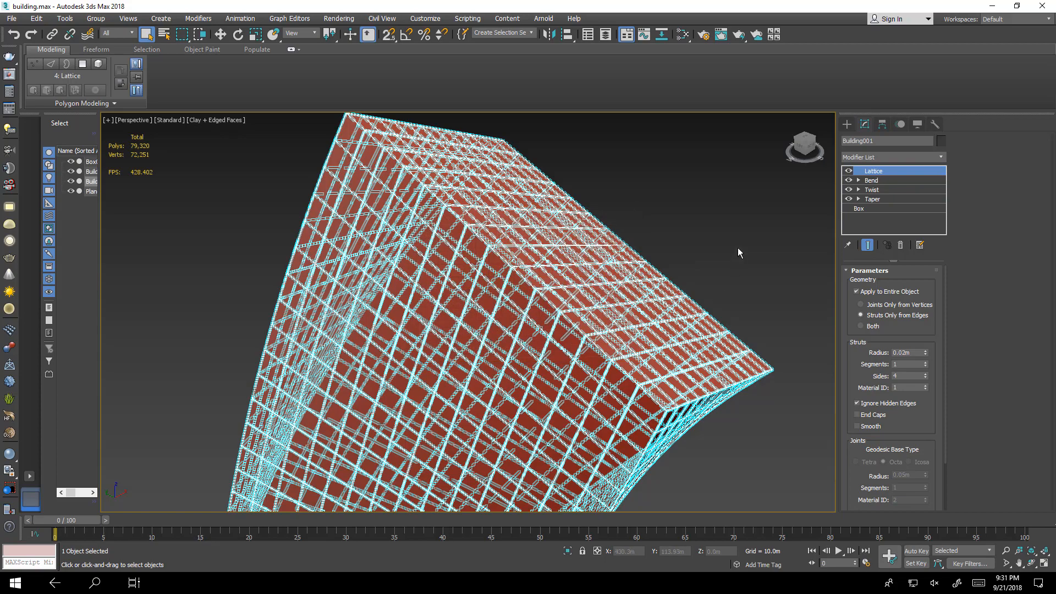
{"action": "left_click", "coordinate": [738, 247]}
Set the strut radius of the cloned building's lattice to 0.04 m and deselect it to view the whole tower.
{"action": "middle_click_drag", "start_coordinate": [743, 312], "coordinate": [740, 289]}
{"action": "middle_click_drag", "start_coordinate": [744, 278], "coordinate": [736, 298]}
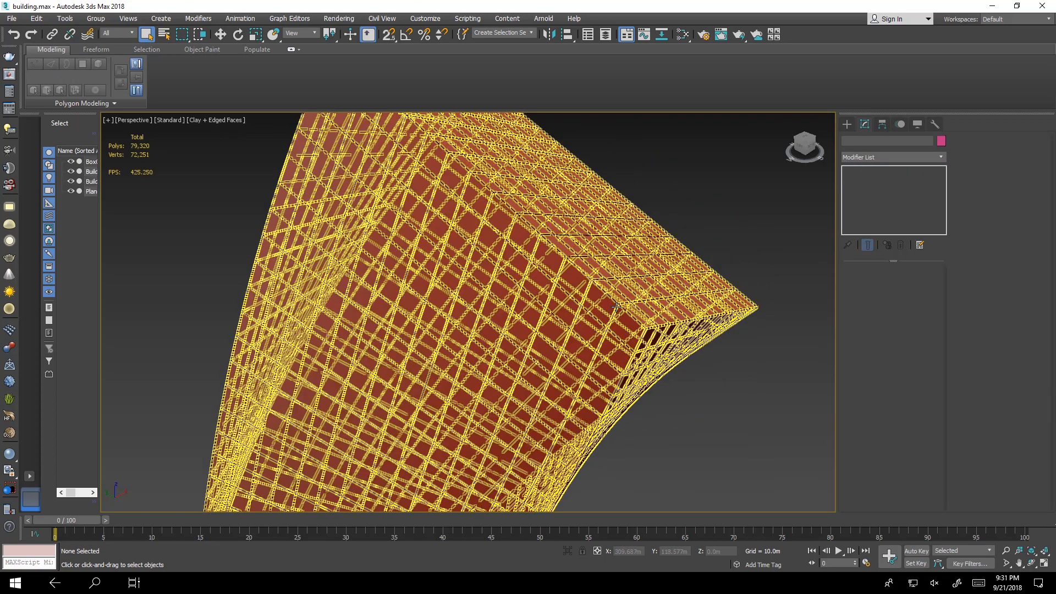
{"action": "left_click", "coordinate": [619, 307]}
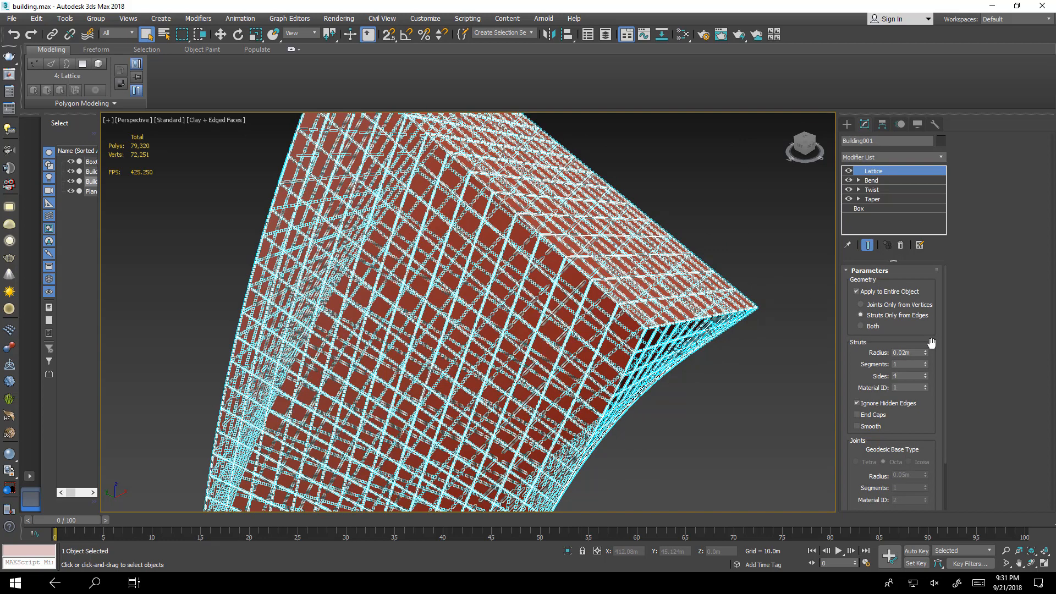
{"action": "left_click_drag", "start_coordinate": [914, 354], "coordinate": [904, 356]}
{"action": "type", "text": "4"}
{"action": "key", "text": "Return"}
{"action": "left_click", "coordinate": [756, 357]}
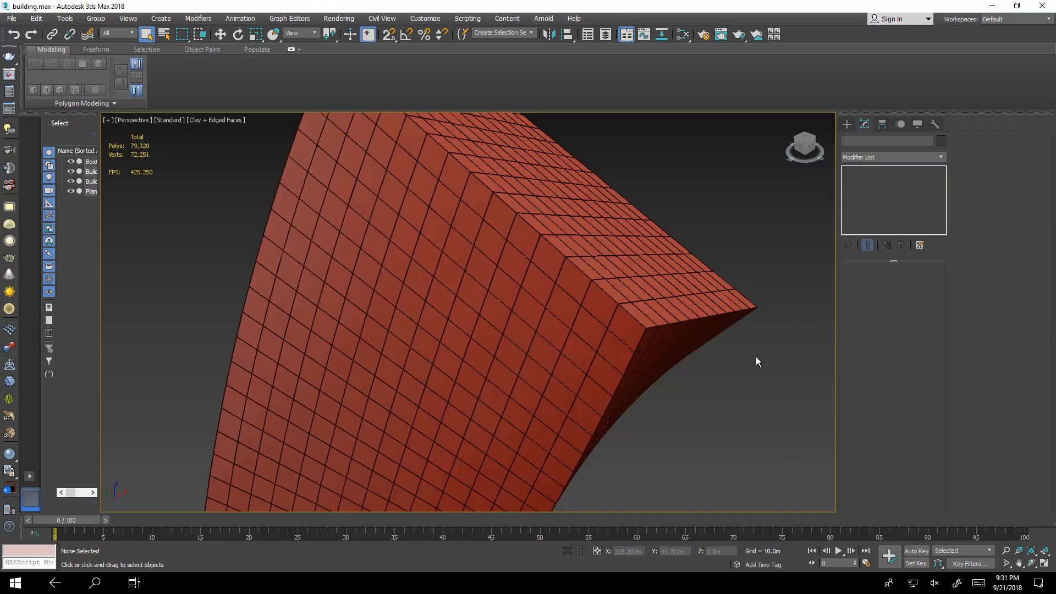
{"action": "middle_click_drag", "start_coordinate": [691, 375], "coordinate": [668, 352]}
{"action": "scroll", "coordinate": [687, 374], "scroll_direction": "down", "scroll_amount": 4}
{"action": "middle_click_drag", "start_coordinate": [668, 352], "coordinate": [642, 318]}
{"action": "scroll", "coordinate": [660, 315], "scroll_direction": "down", "scroll_amount": 3}
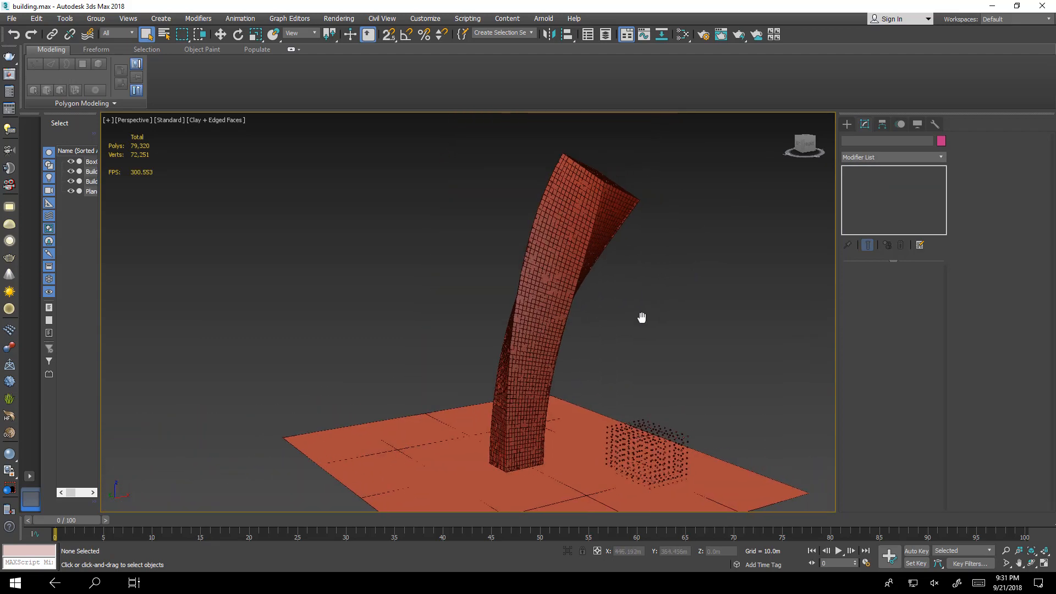